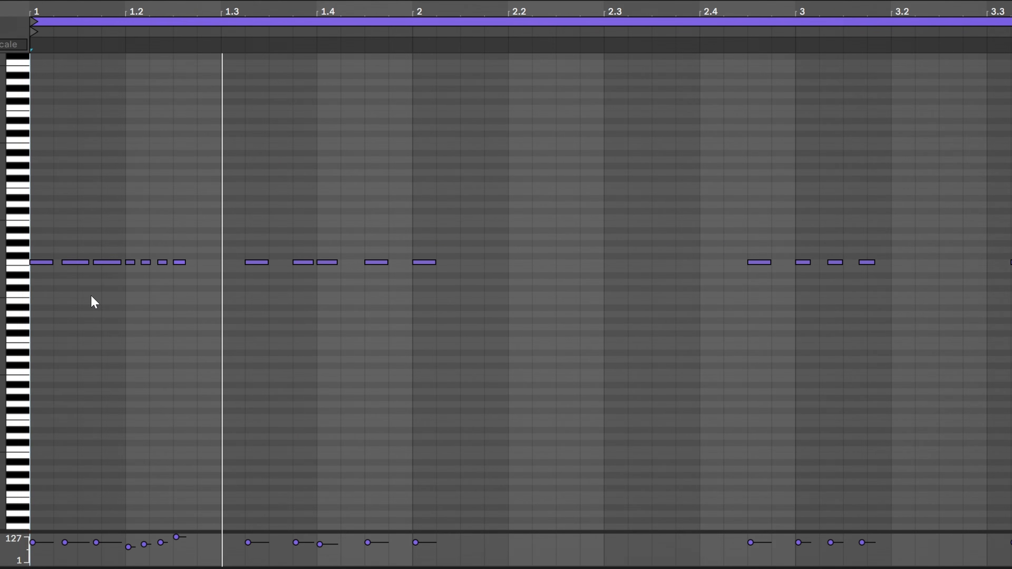
right_click(88, 302)
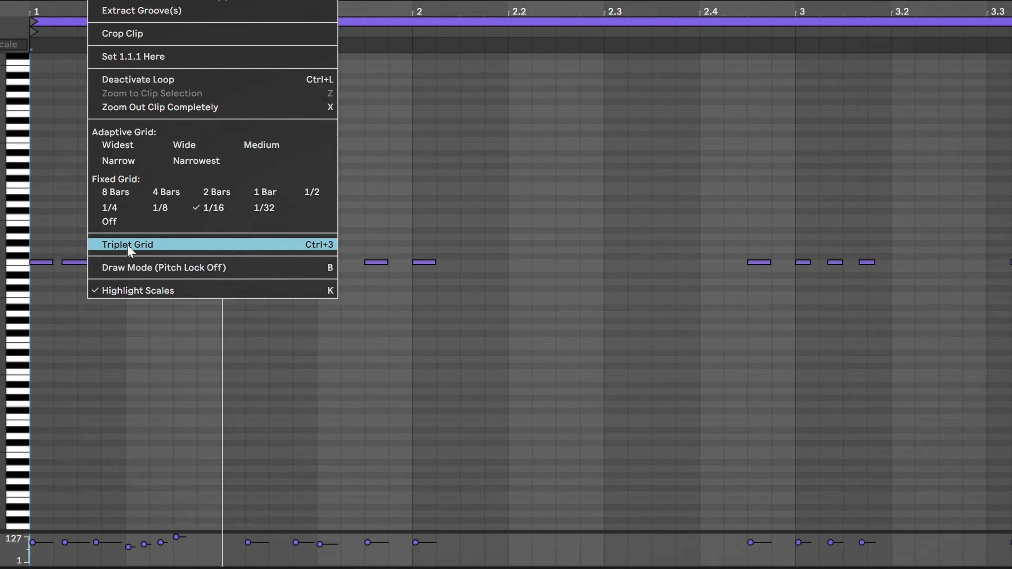
left_click(186, 482)
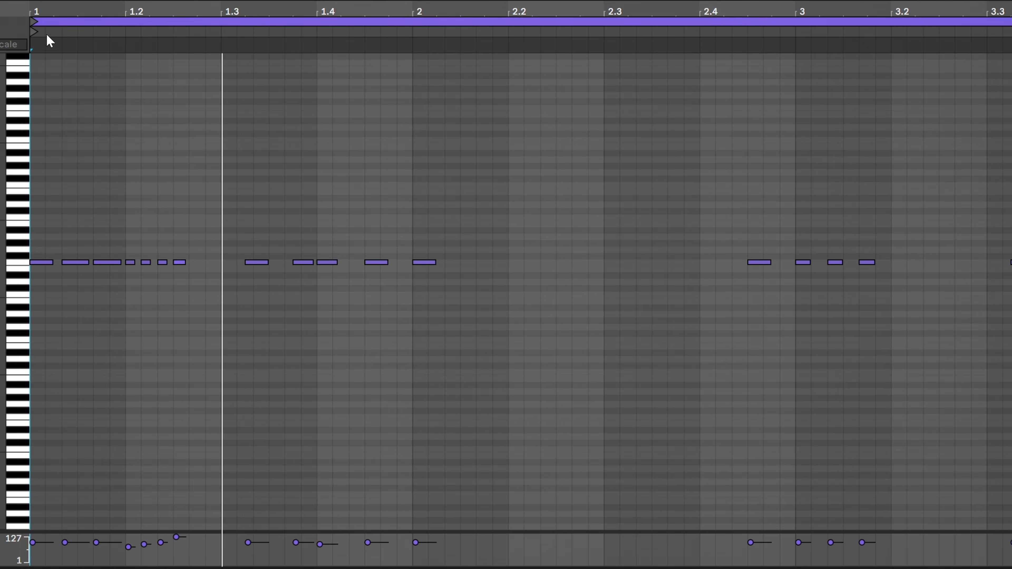
key("plus")
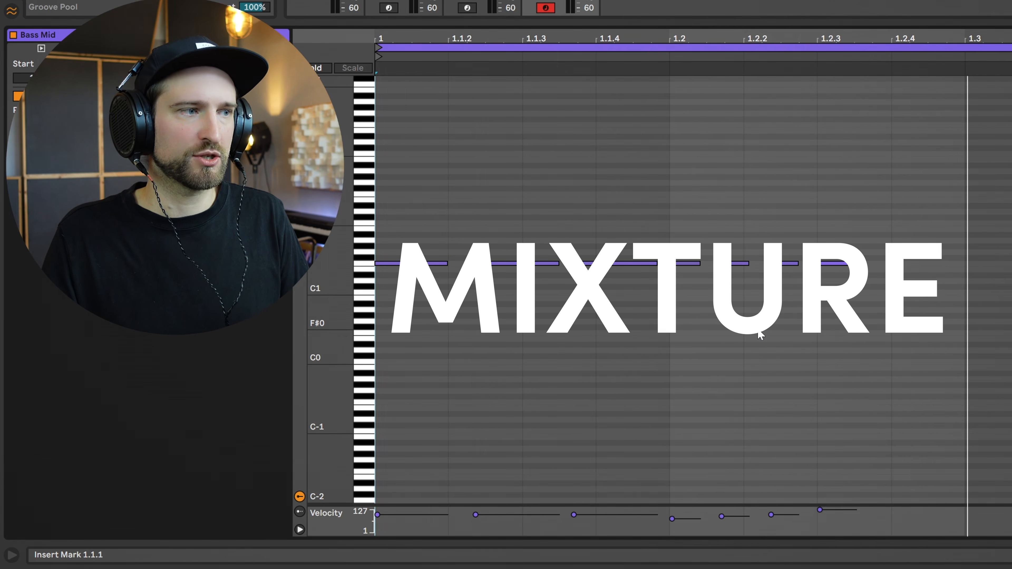
key("minus")
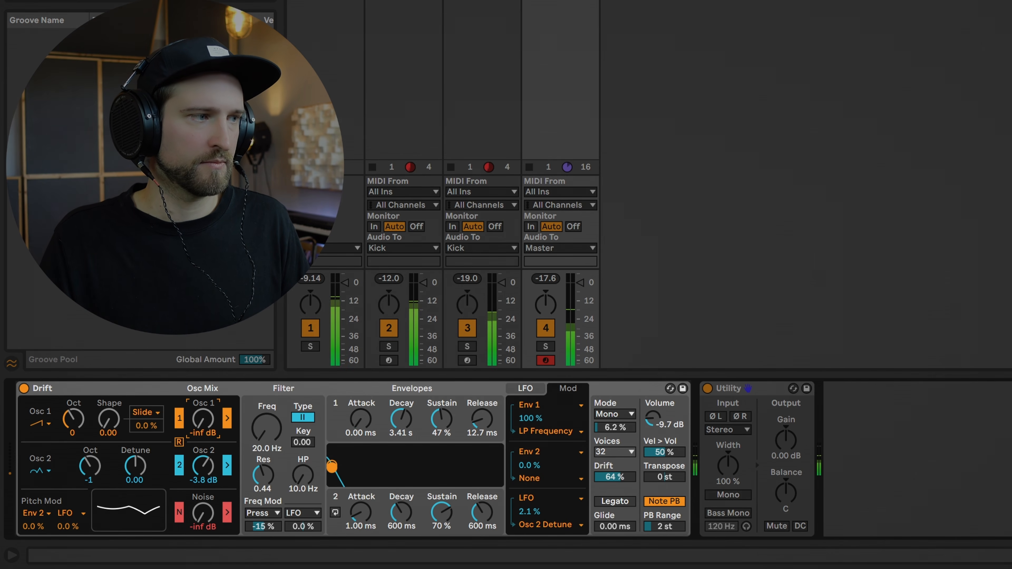
Step: Raise Drift's Osc 1 level to -6.3 dB and set its voice mode to Unison at 58%
left_click_drag(203, 419, 203, 420)
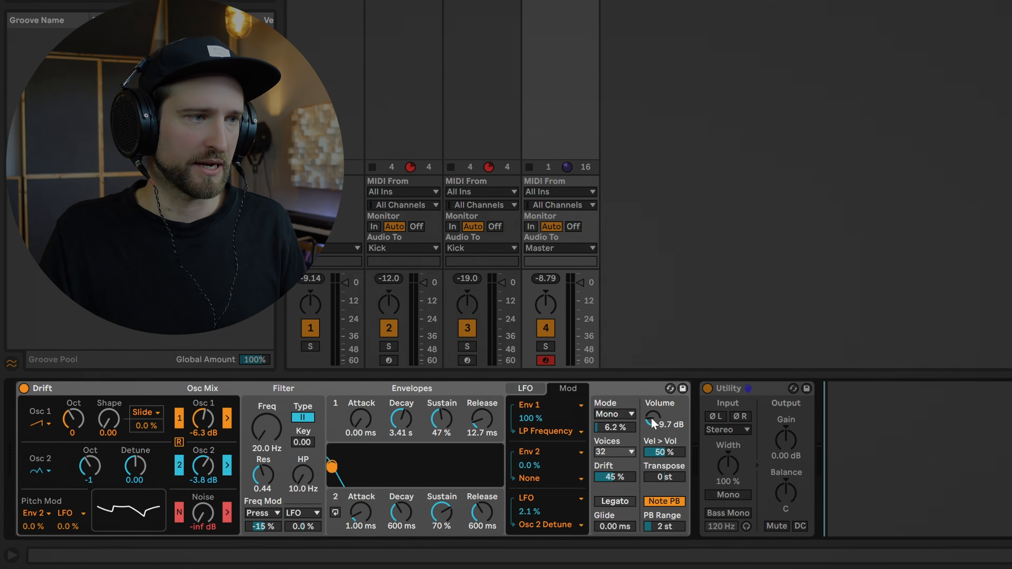
left_click(615, 417)
left_click(616, 470)
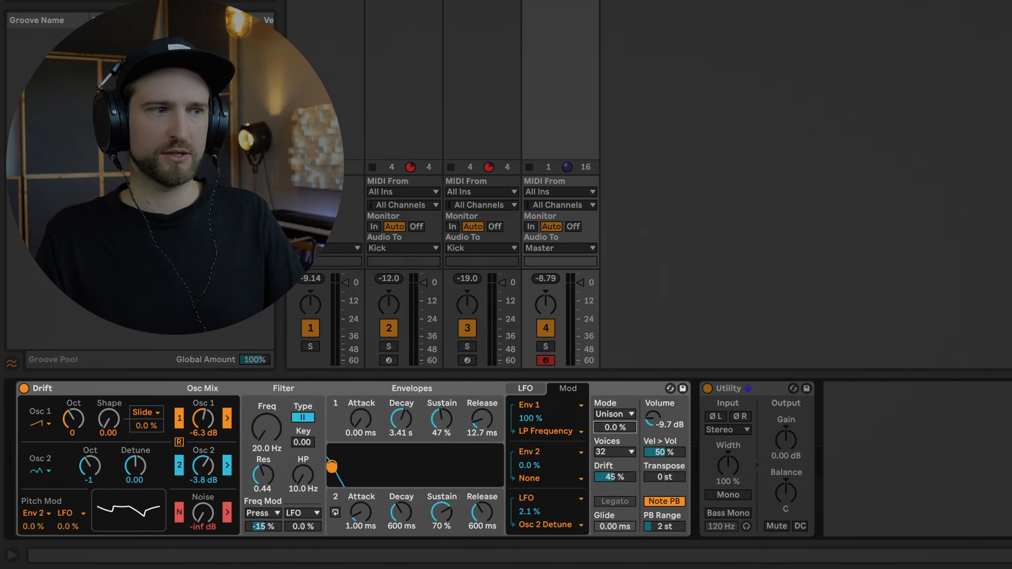
left_click_drag(615, 428, 615, 406)
key("space")
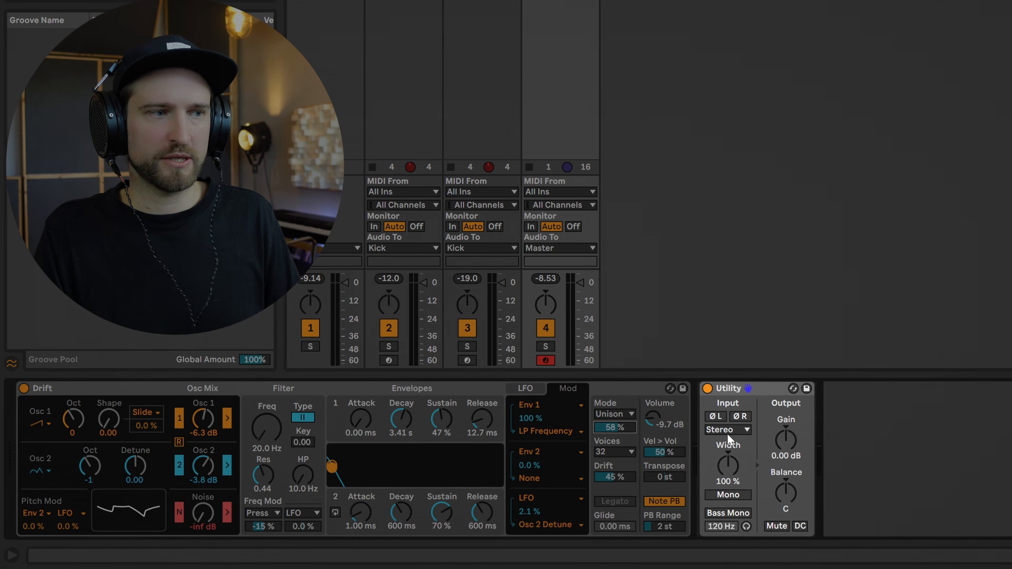
Step: Widen the bass with Utility at 182% width and enable Bass Mono at 120 Hz, auditioning the result
left_click(744, 390)
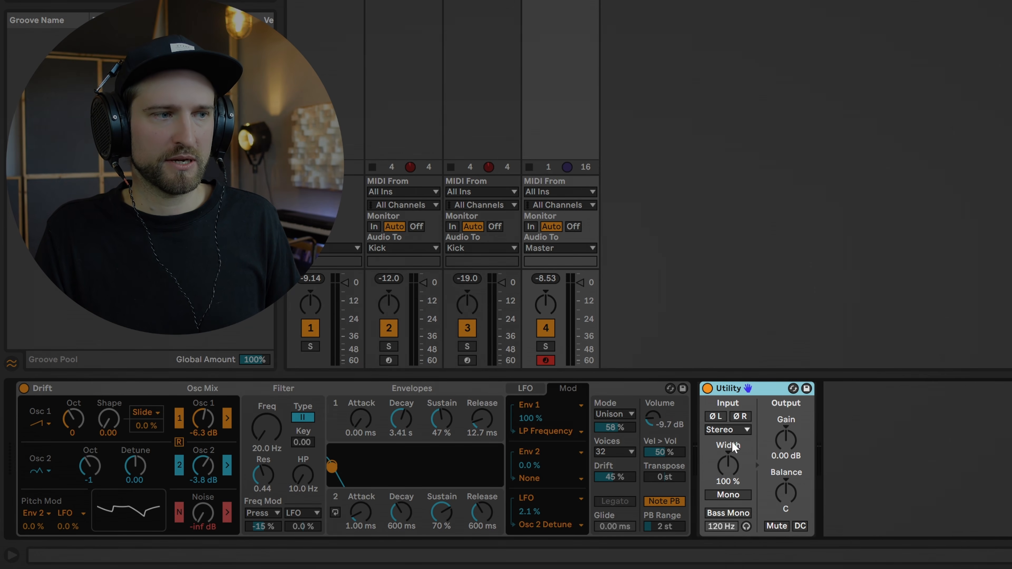
left_click_drag(730, 469, 730, 450)
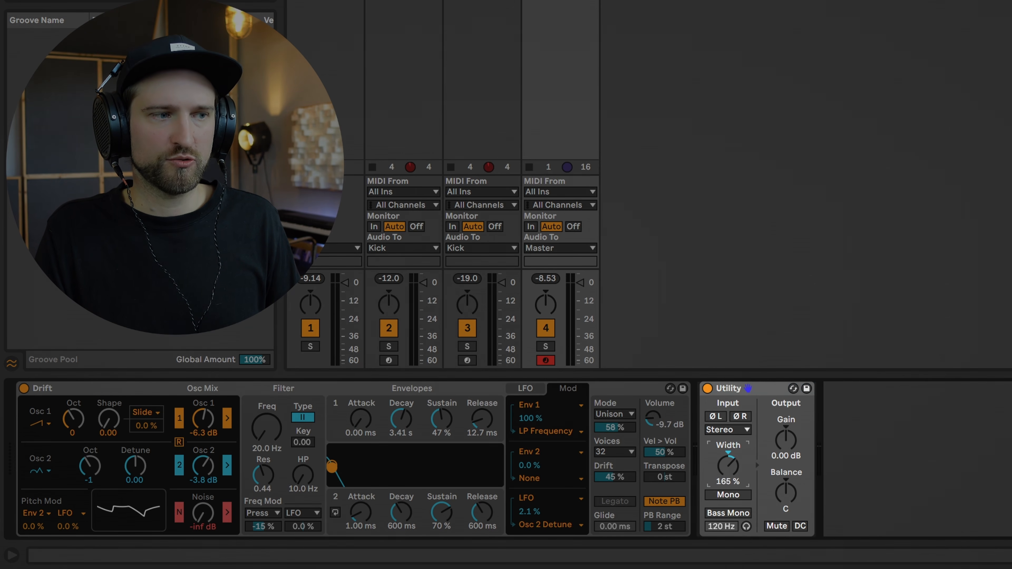
key("space")
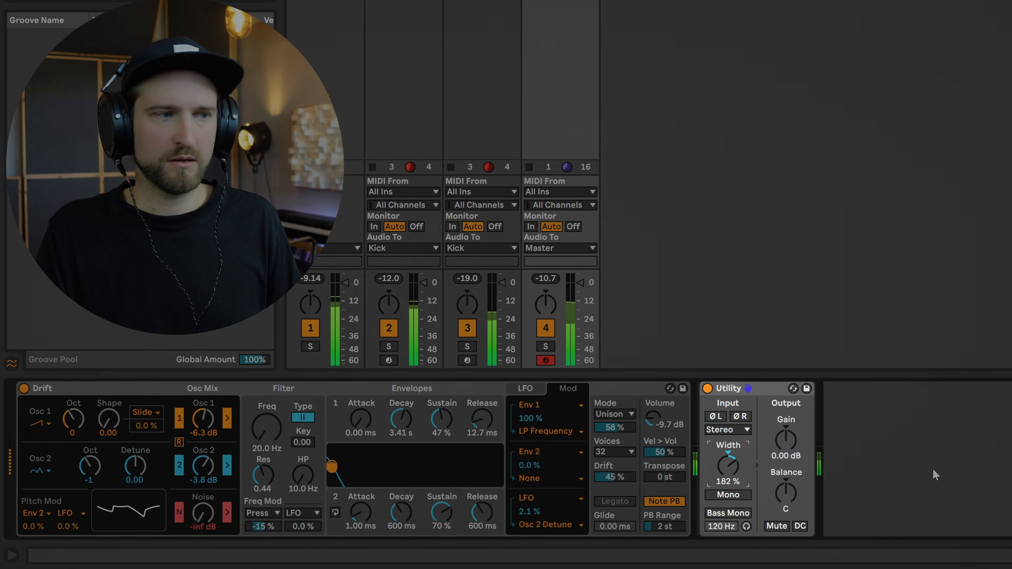
key("space")
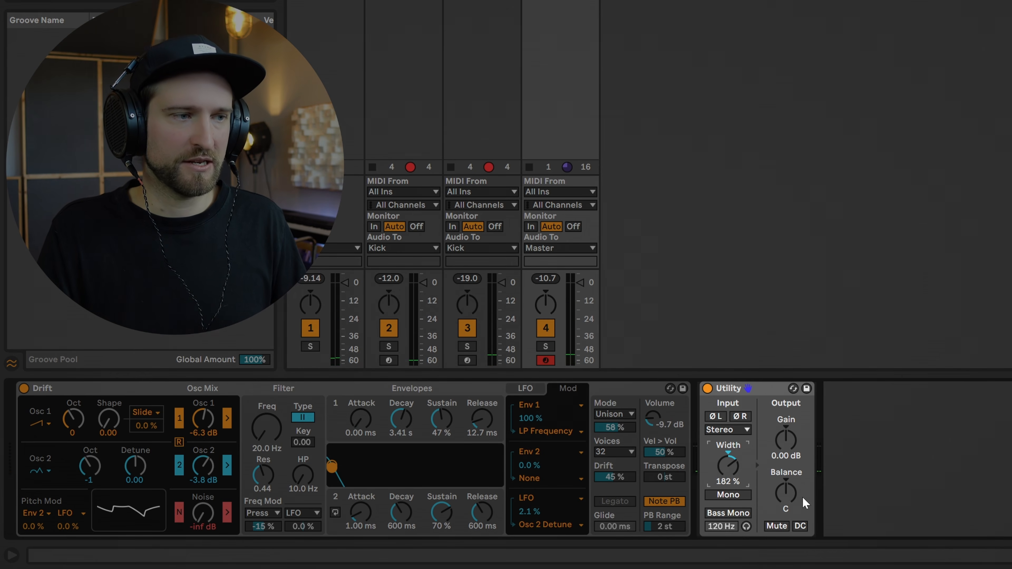
left_click(735, 512)
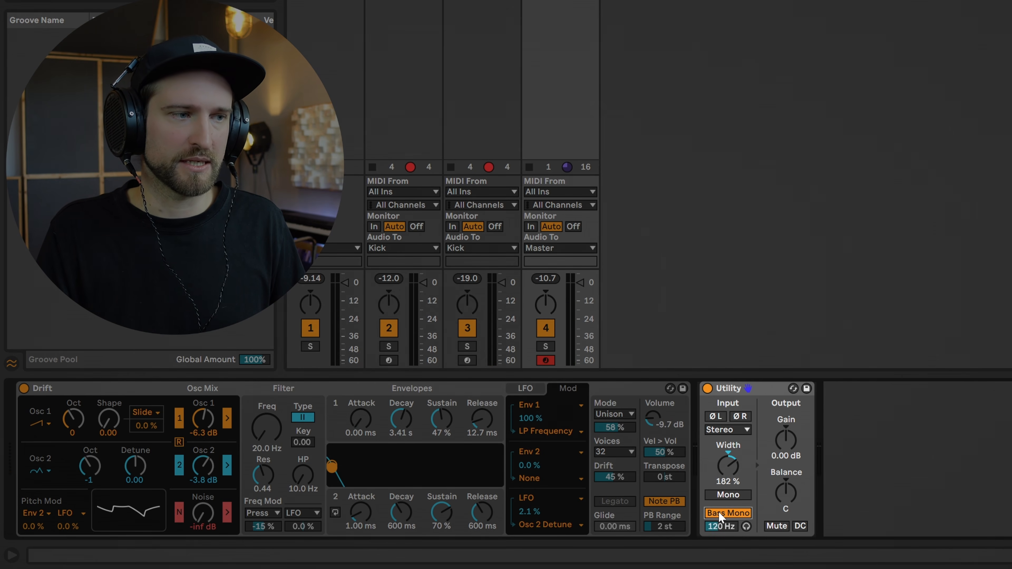
key("space")
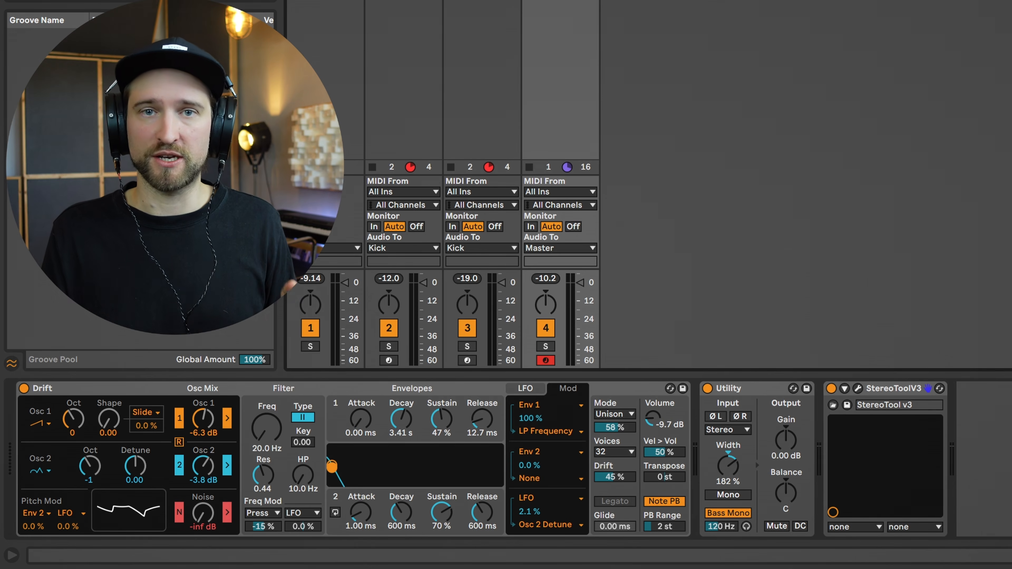
Step: Open the StereoToolV3 window and try its Width at 12 dB before bringing it back down
left_click(858, 388)
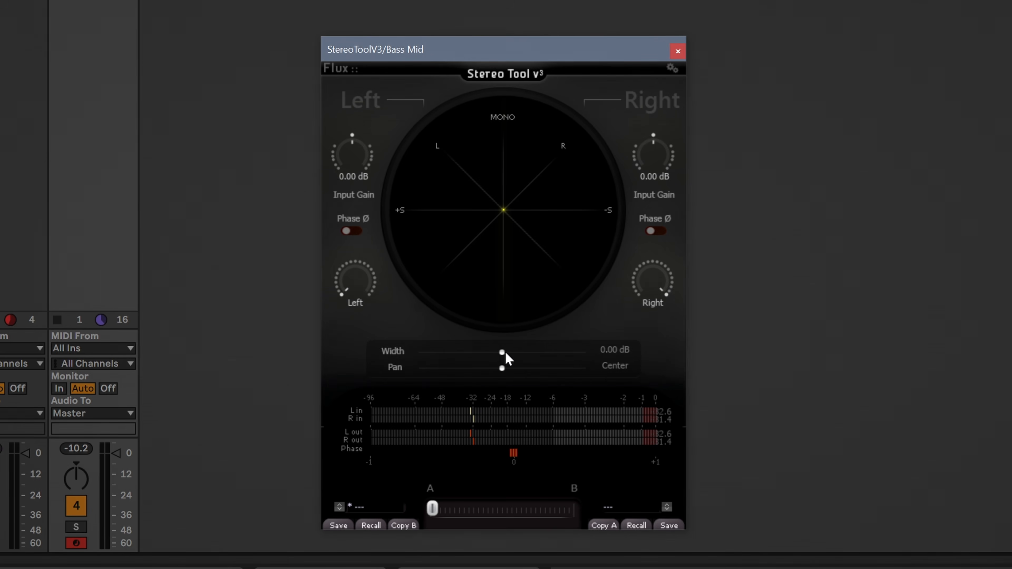
left_click_drag(506, 353, 587, 364)
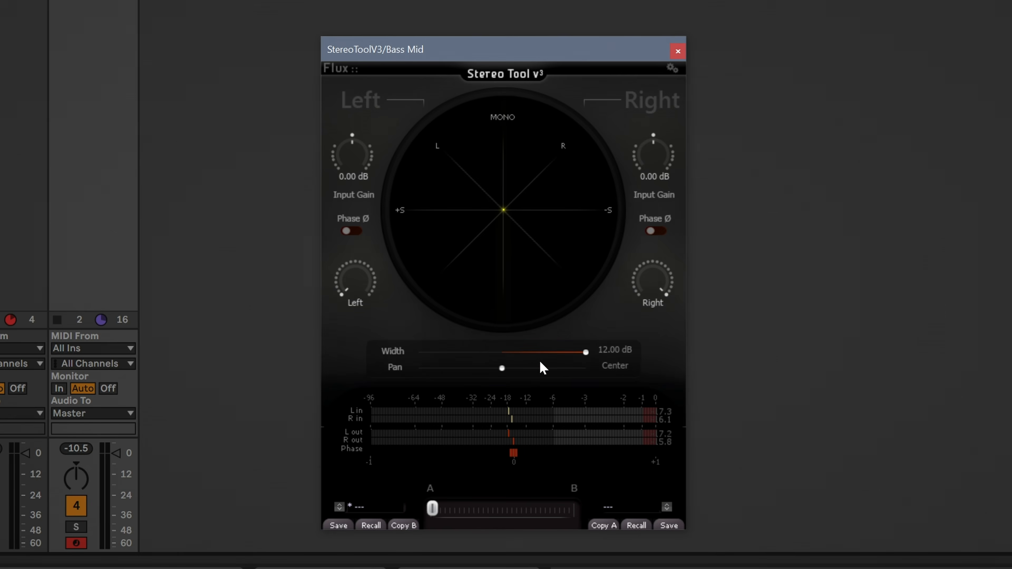
left_click_drag(581, 352, 508, 377)
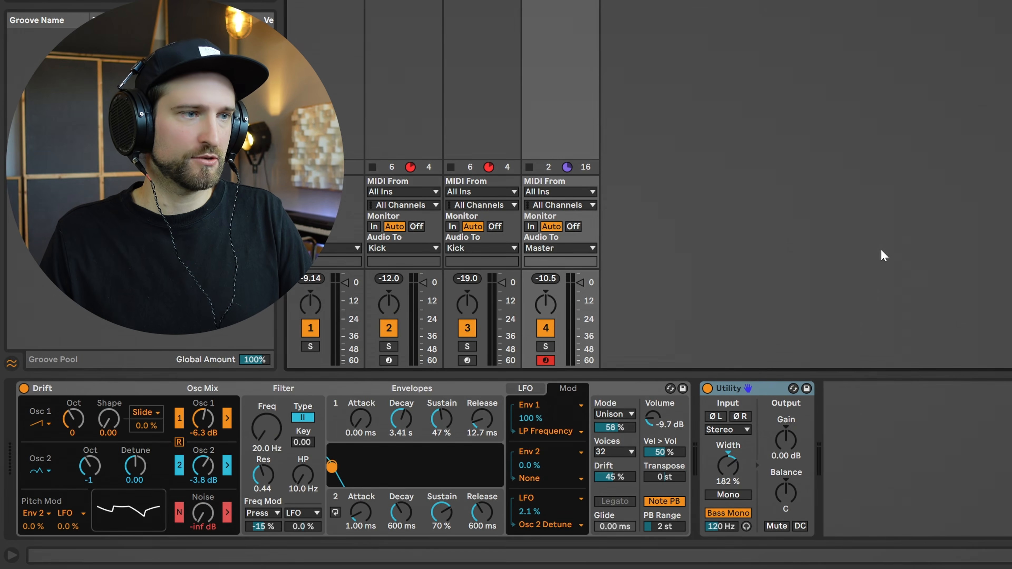
Step: Delete the Utility effect from the bass track and switch Drift's voice mode to Mono
left_click(735, 387)
key("Delete")
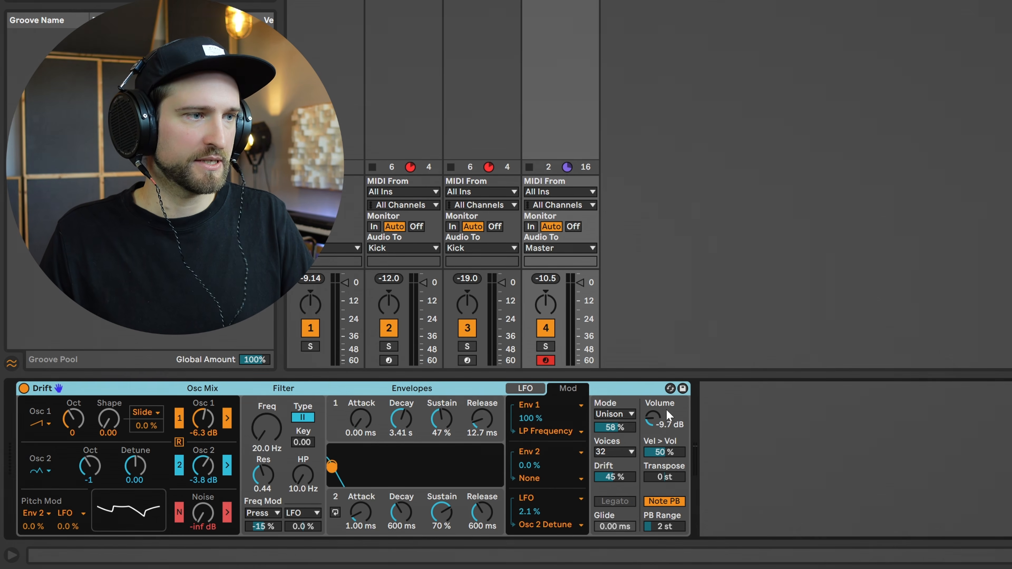
left_click(621, 414)
left_click(622, 438)
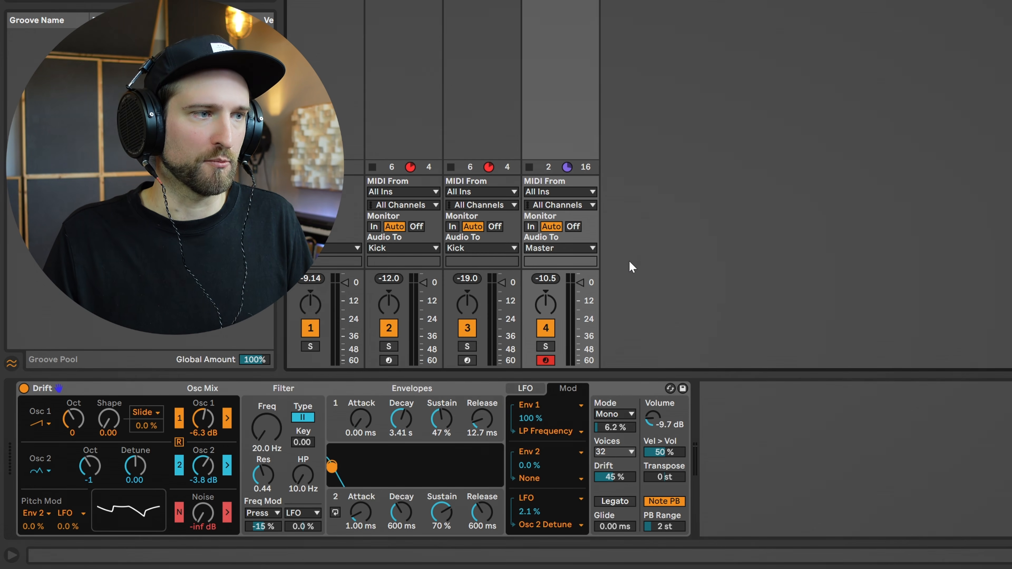
key("space")
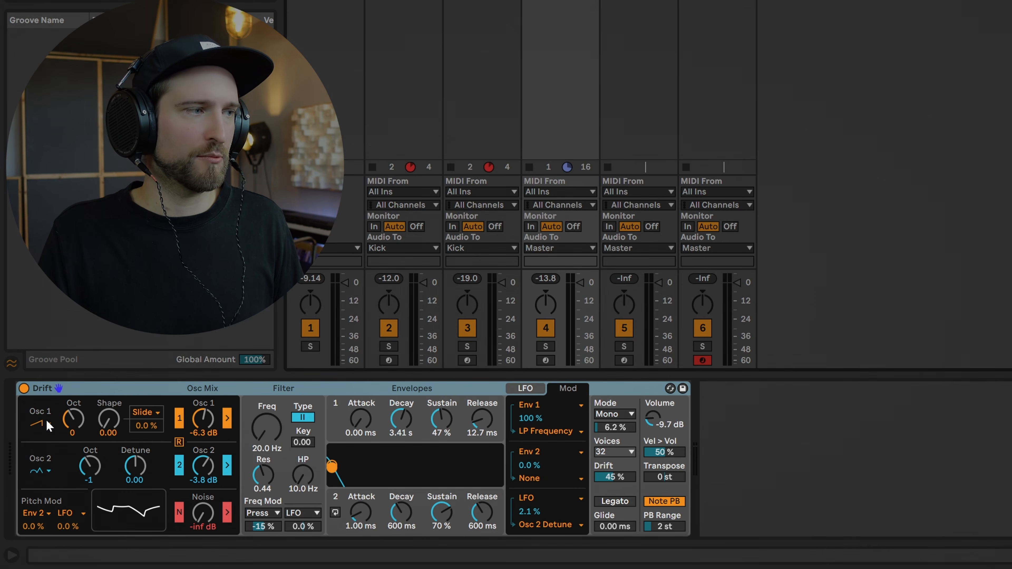
Step: Change Drift's Osc 1 waveform to triangle and its Osc 2 waveform to sine
left_click(42, 424)
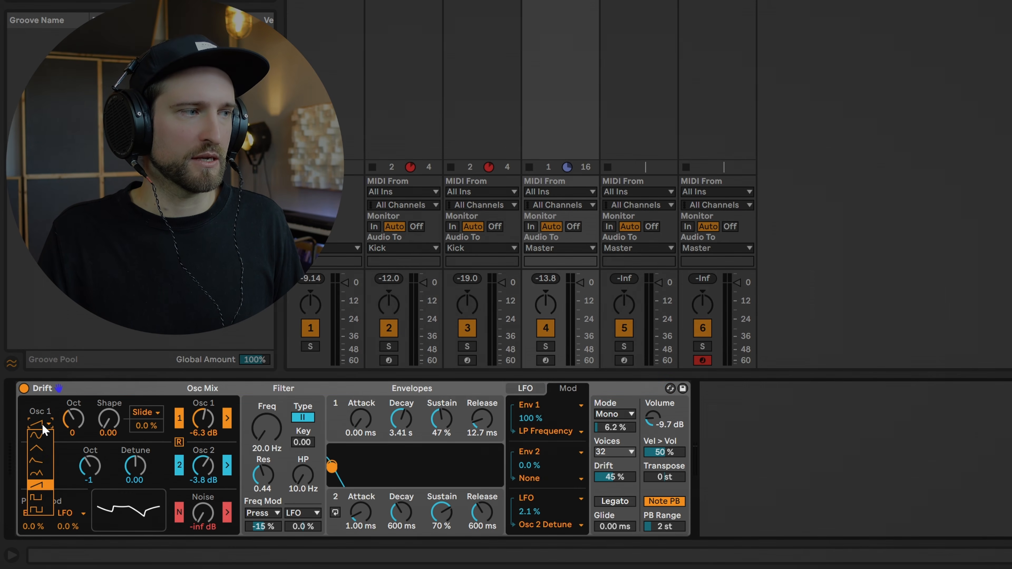
left_click(43, 452)
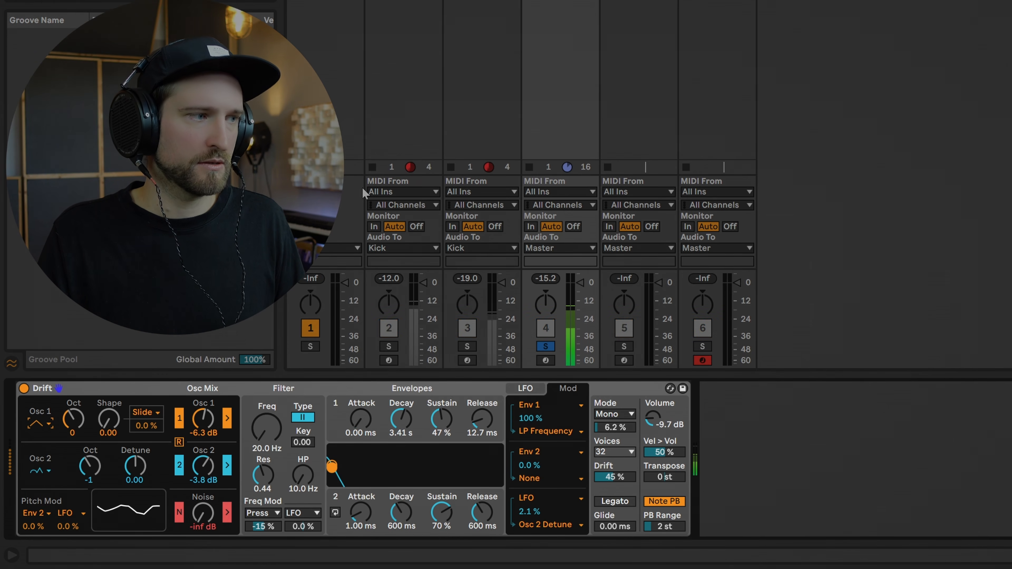
left_click(40, 471)
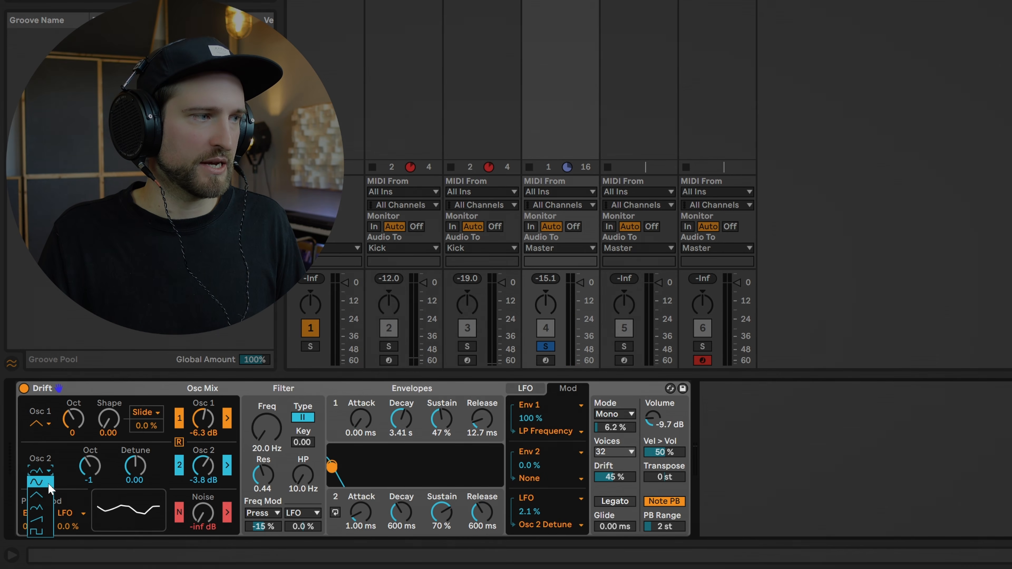
left_click(42, 485)
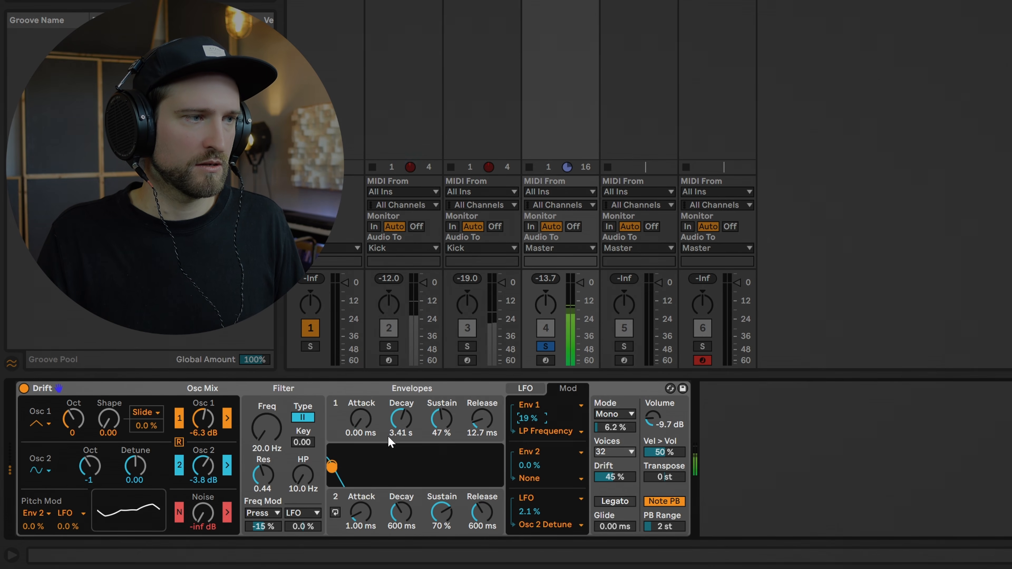
Step: Set Drift's filter to 84.1 Hz with 0.48 resonance and shape envelope 1 with a 1.43 ms attack
left_click_drag(362, 432, 362, 423)
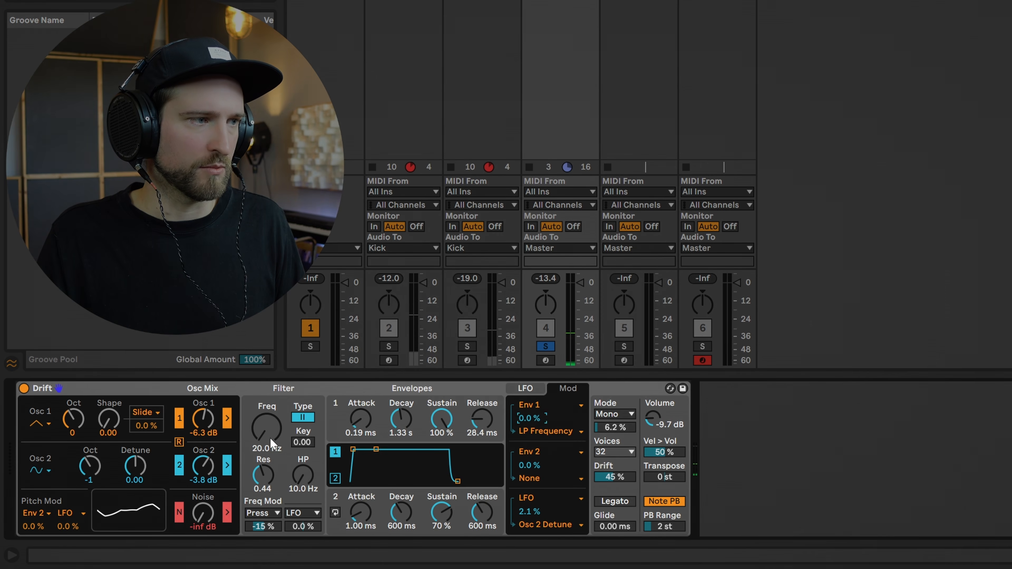
mouse_move(270, 437)
left_mouse_down()
mouse_move(267, 406)
mouse_move(272, 451)
left_mouse_up()
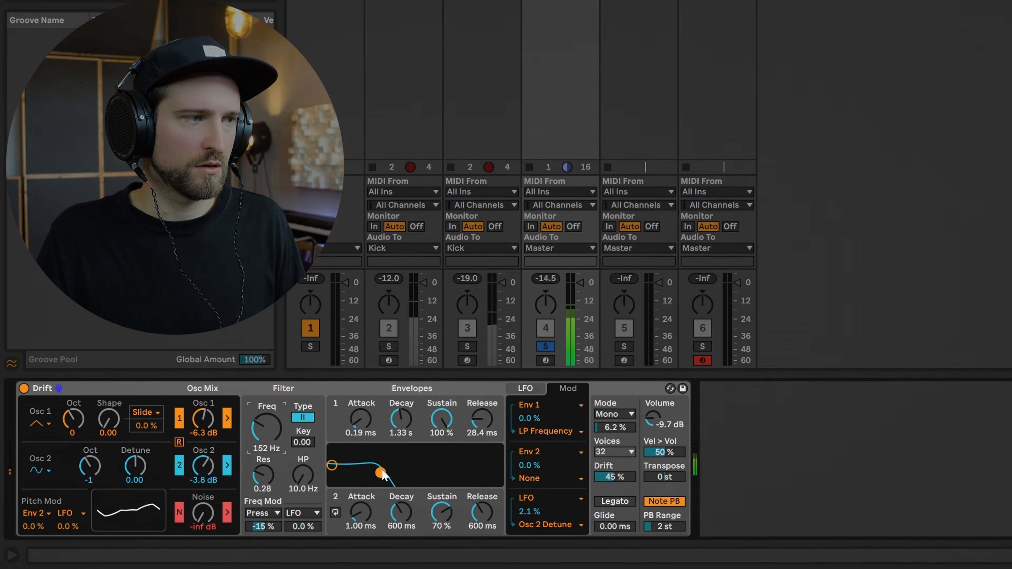
left_click_drag(382, 474, 366, 466)
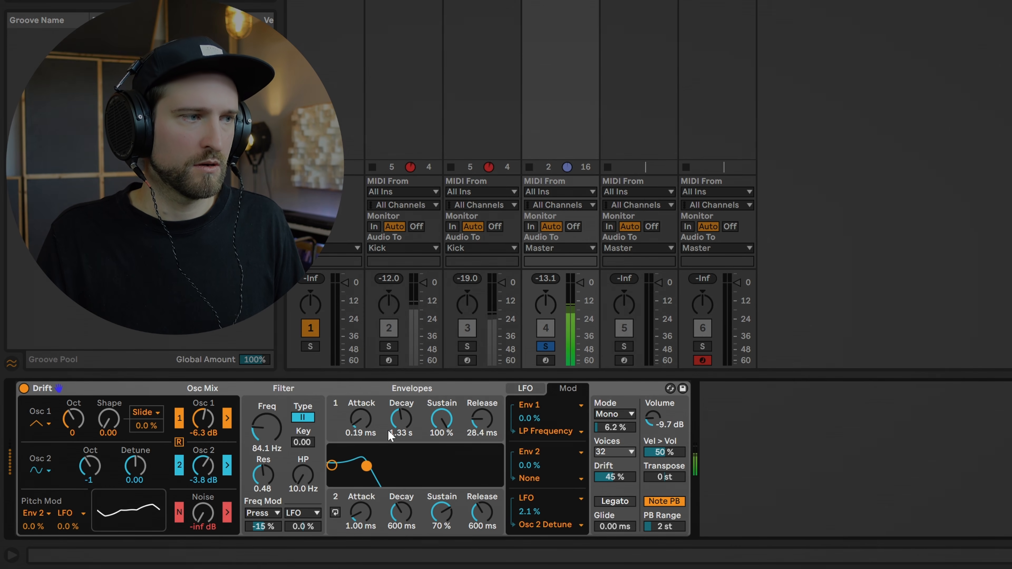
left_click_drag(364, 432, 364, 425)
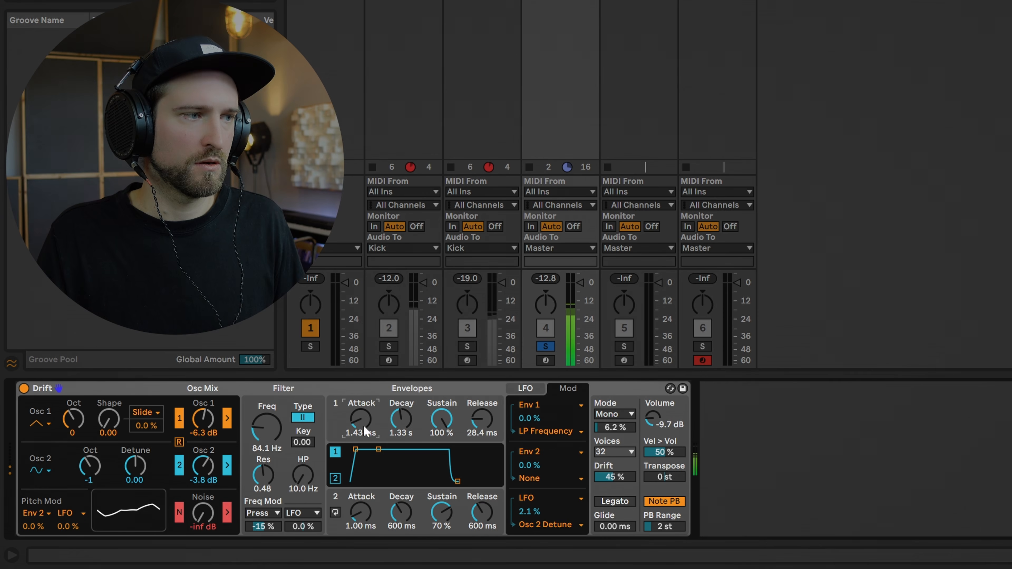
left_click_drag(393, 466, 392, 469)
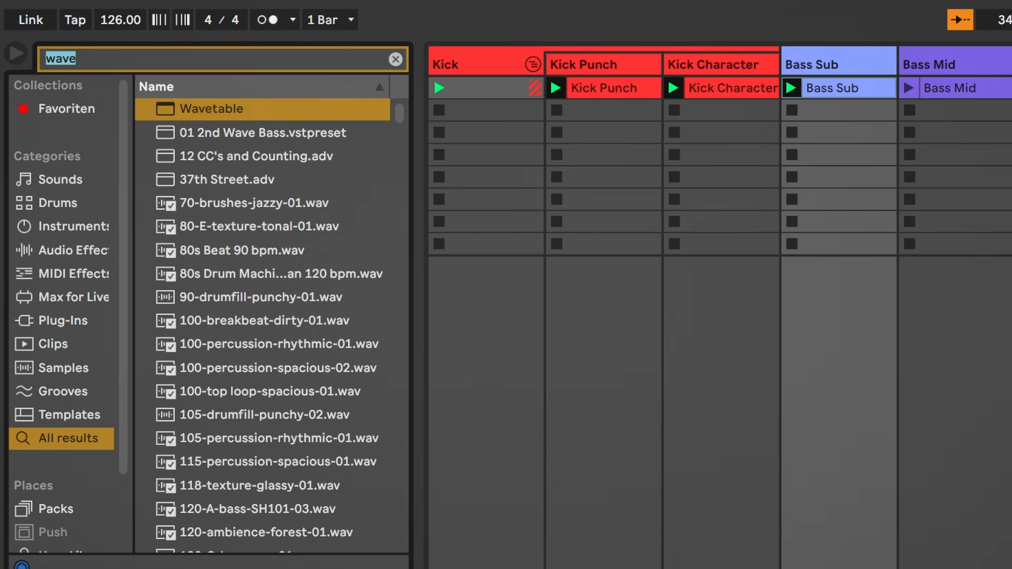
Step: Add EQ Eight after Drift on the Bass Sub track and try a steep low cut at 22 Hz on band 1
type("eq")
double_click(308, 133)
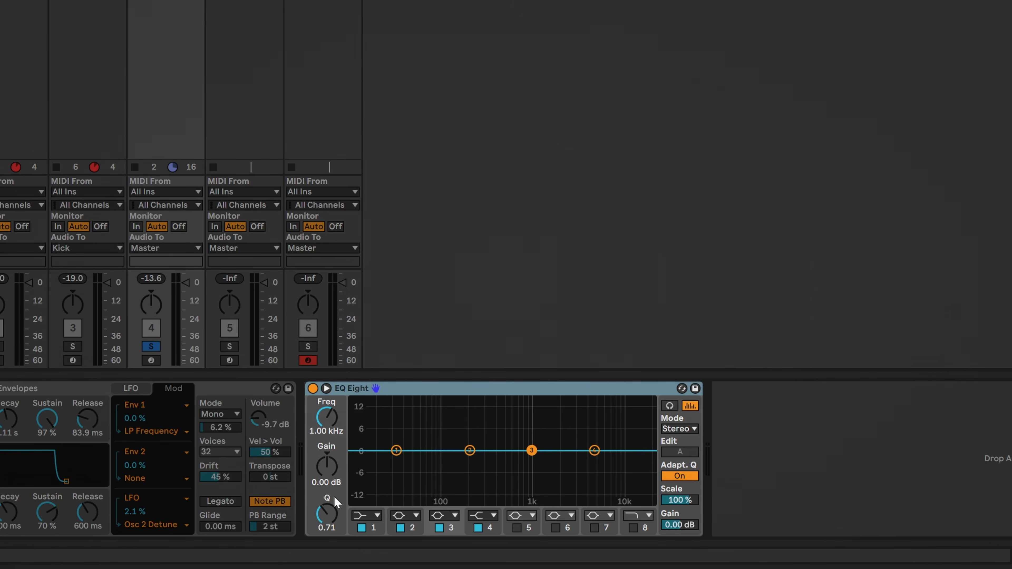
left_click(360, 517)
left_click(370, 419)
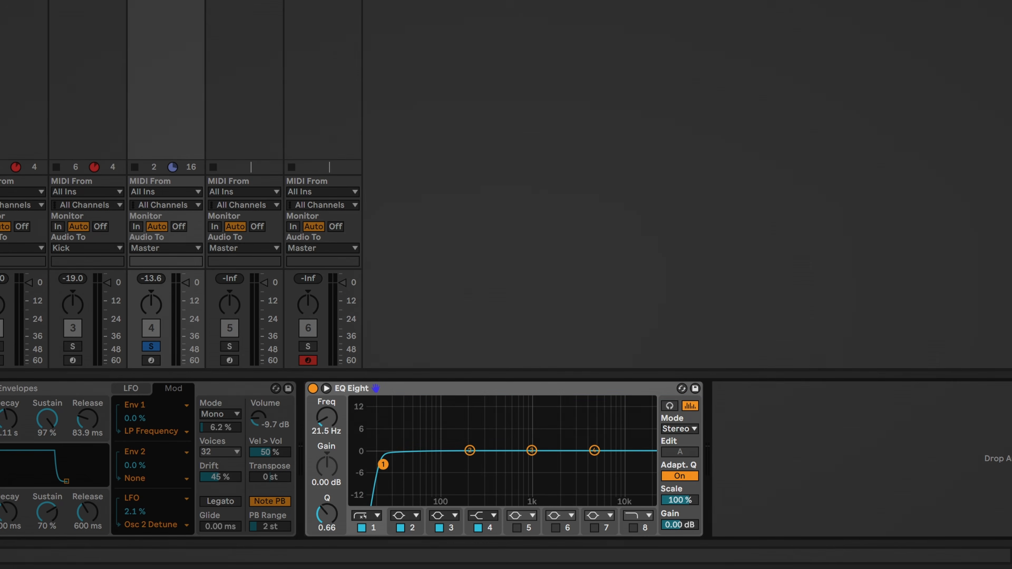
left_click_drag(378, 462, 384, 466)
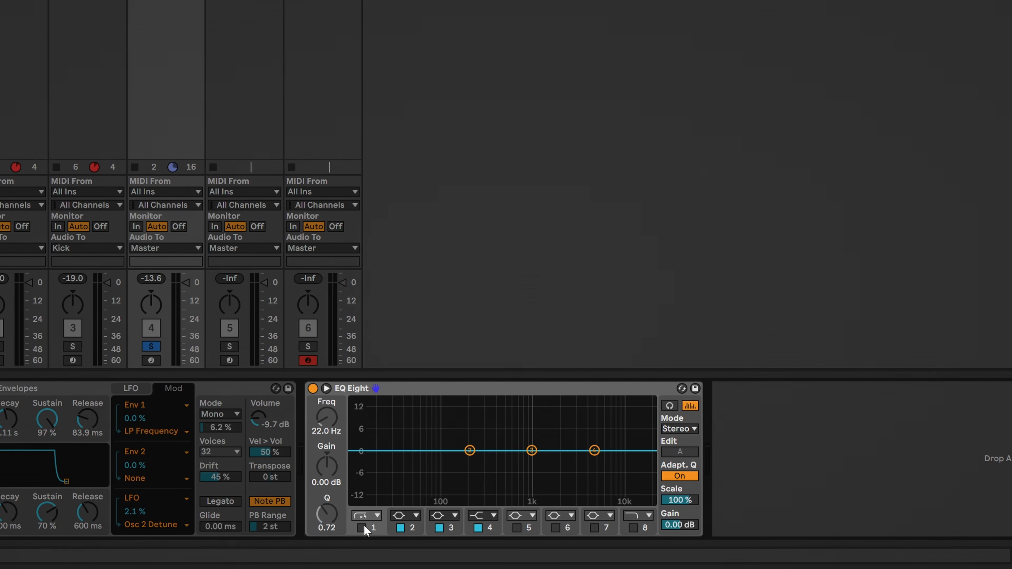
key("space")
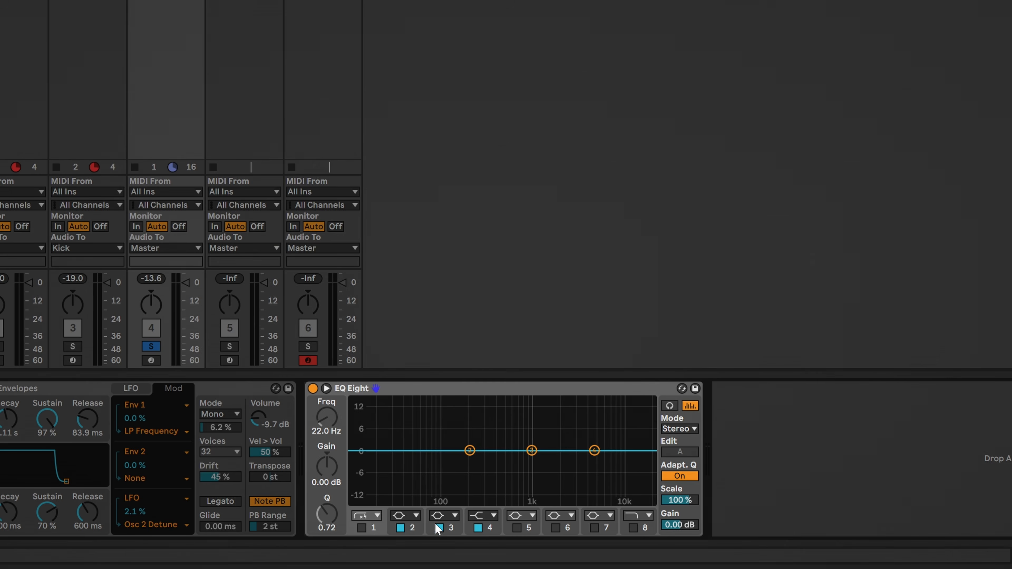
Step: Disable EQ Eight's bands 3 and 4 and make band 2 a steep high cut around 102 Hz with a Q of about 1.15
left_click(478, 518)
left_click(482, 525)
left_click(439, 529)
left_click(411, 515)
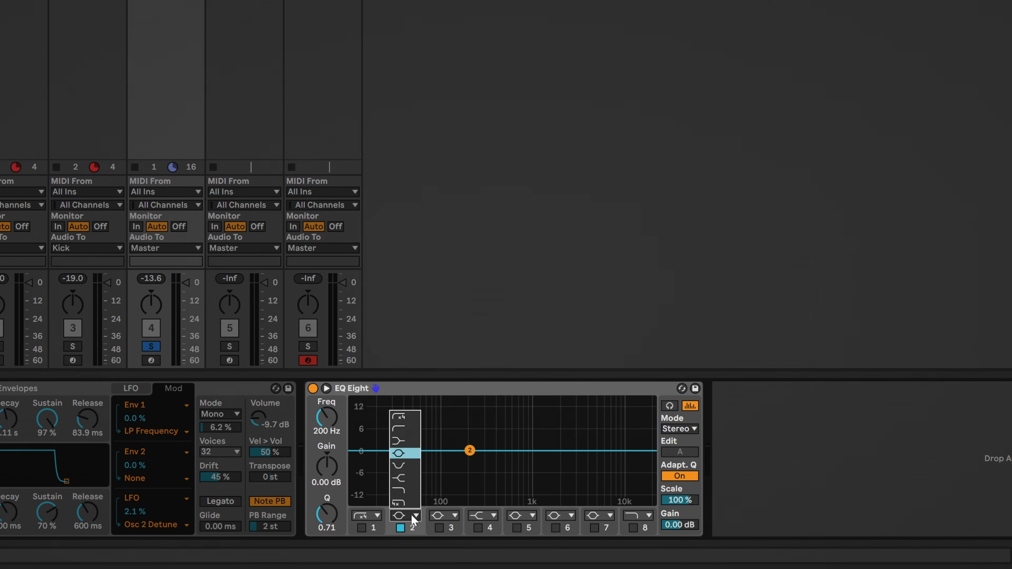
left_click(411, 514)
left_click_drag(468, 450, 438, 444)
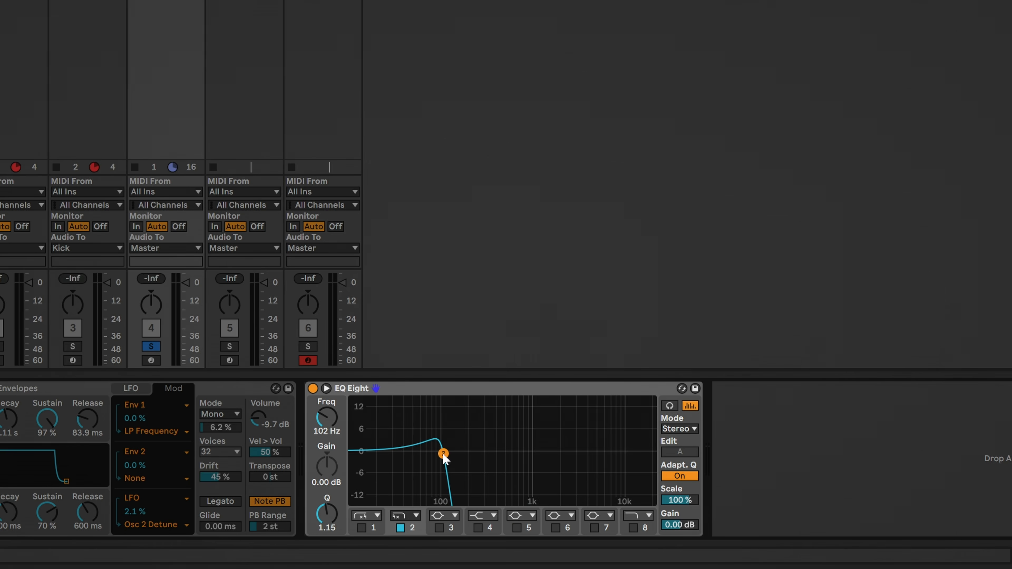
left_click_drag(838, 454, 820, 445)
left_click_drag(426, 446, 430, 449)
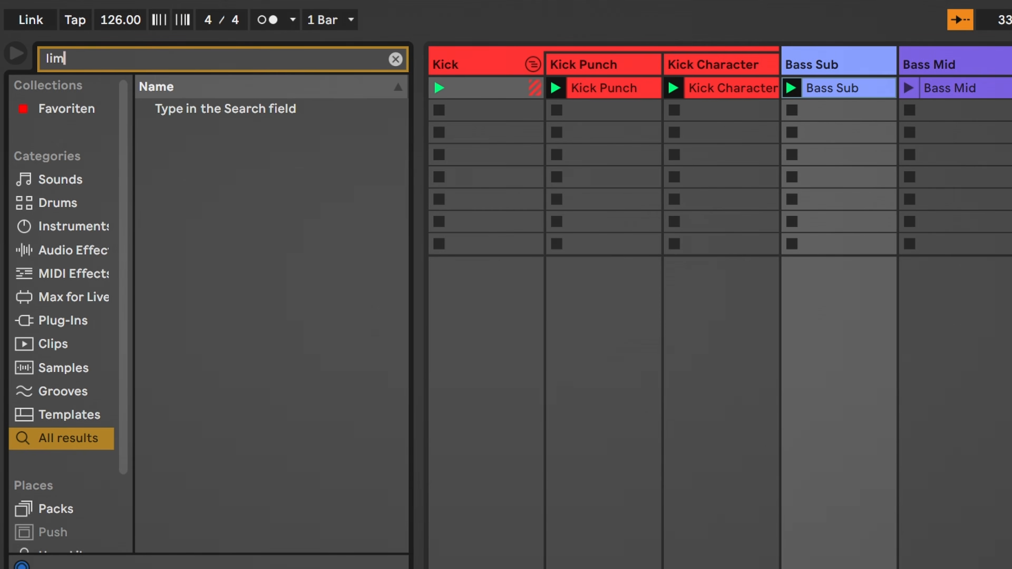
Step: Add a Limiter after EQ Eight on the Bass Sub track and lower its ceiling to -12.9 dB
type("it")
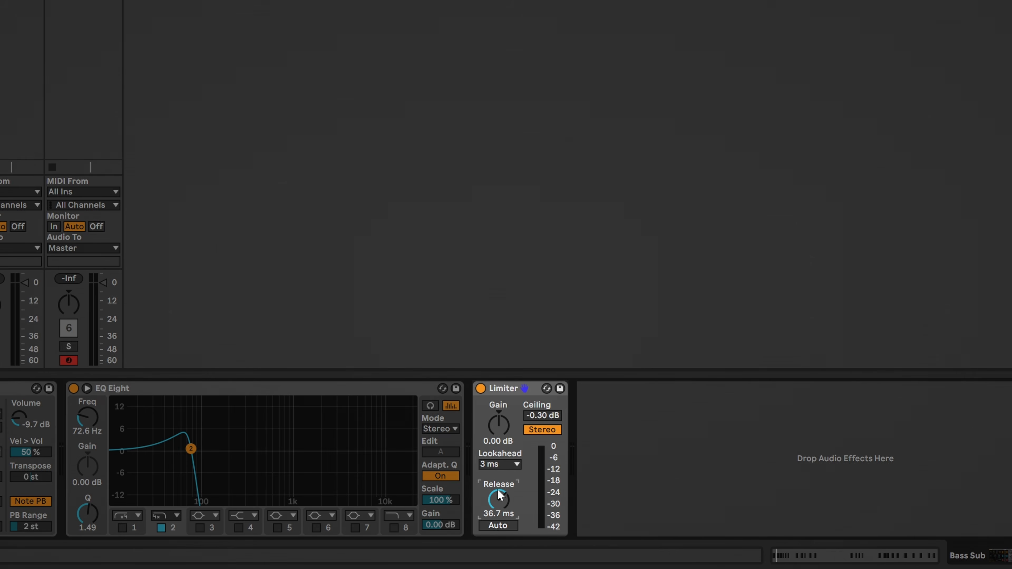
left_click_drag(551, 416, 551, 449)
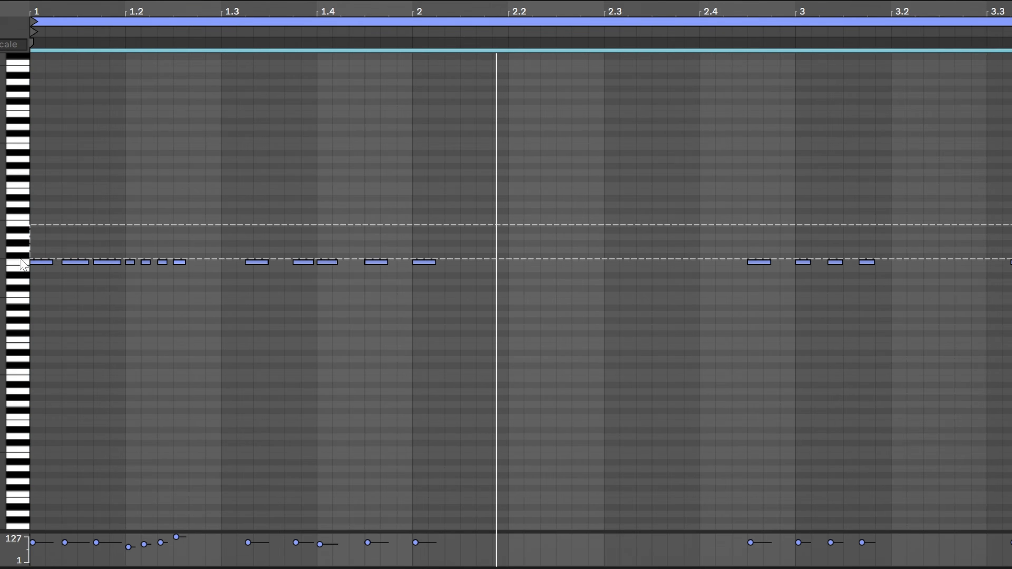
Step: Raise the velocity of all notes in the Bass Sub clip to 127 and play the result
left_click(23, 264)
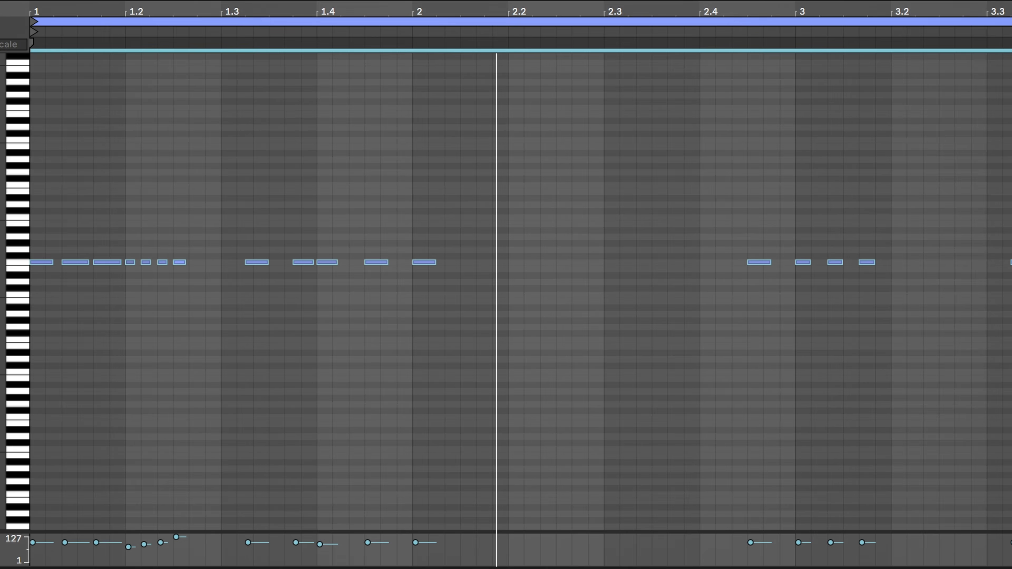
left_click_drag(51, 547, 61, 507)
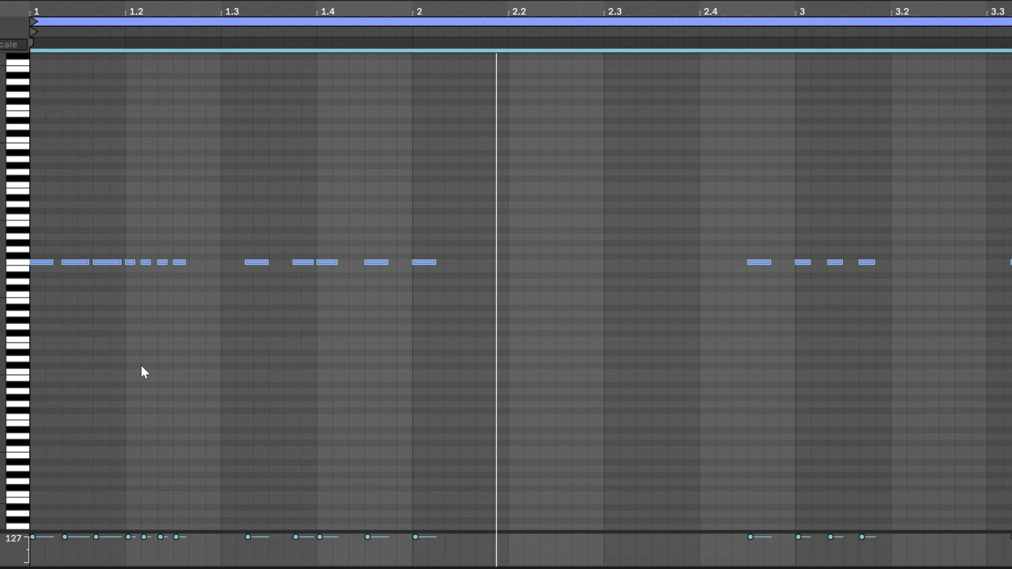
key("space")
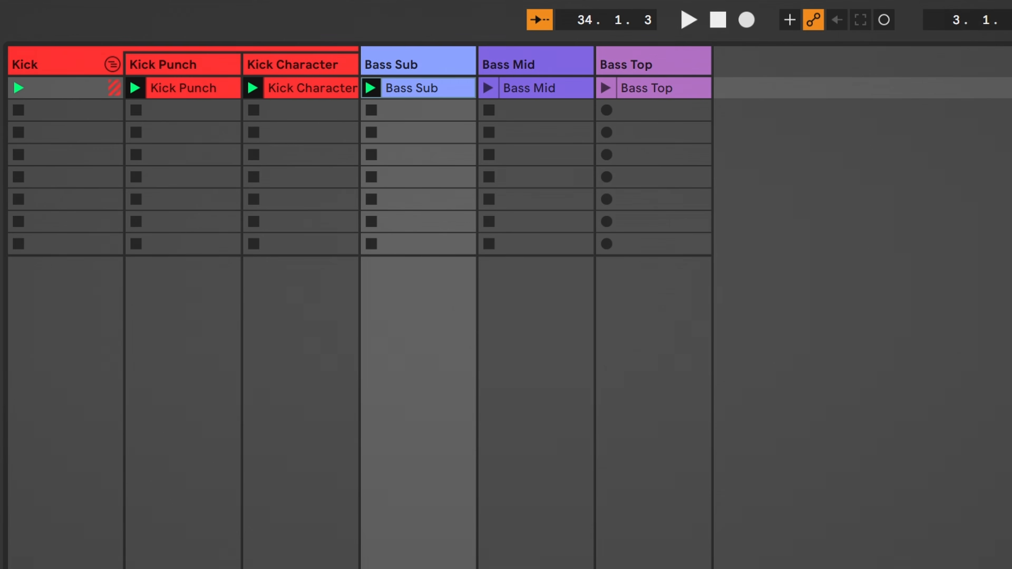
Step: On the Bass Mid track, switch Drift to Unison mode at 7.8 % strength and set its drift amount to 16 %
left_click(562, 71)
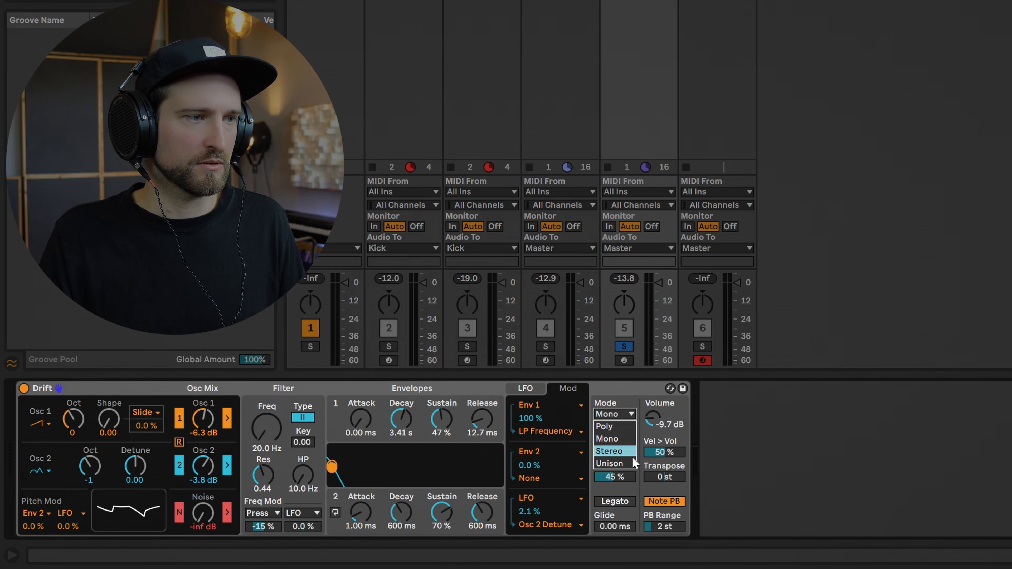
left_click(632, 463)
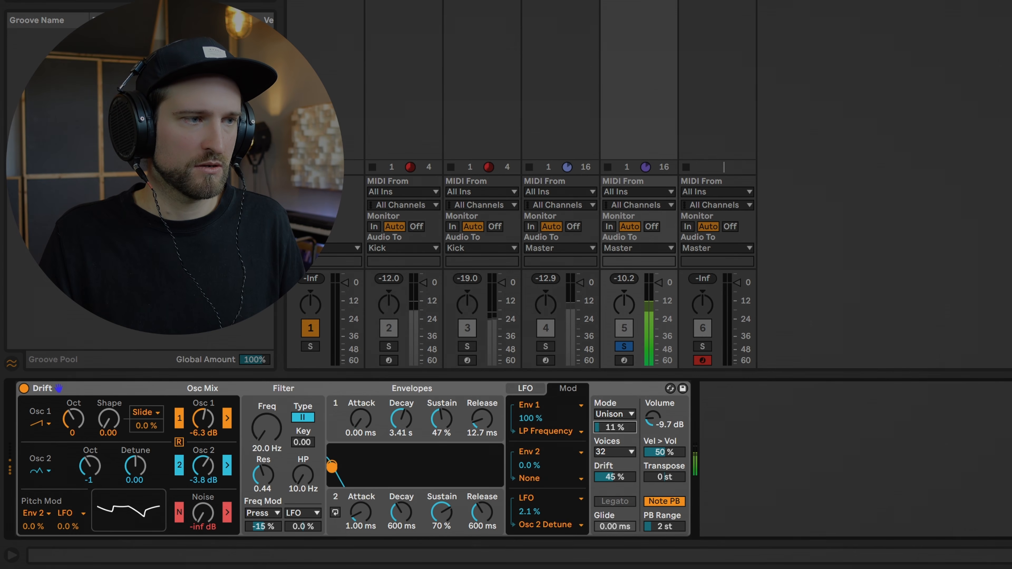
left_click_drag(615, 428, 615, 425)
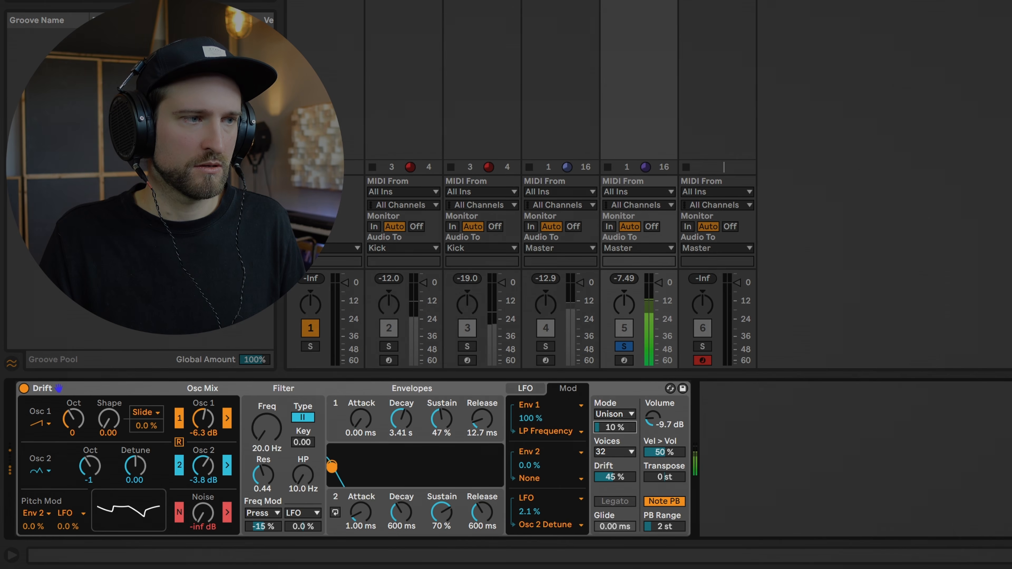
left_click_drag(610, 477, 610, 502)
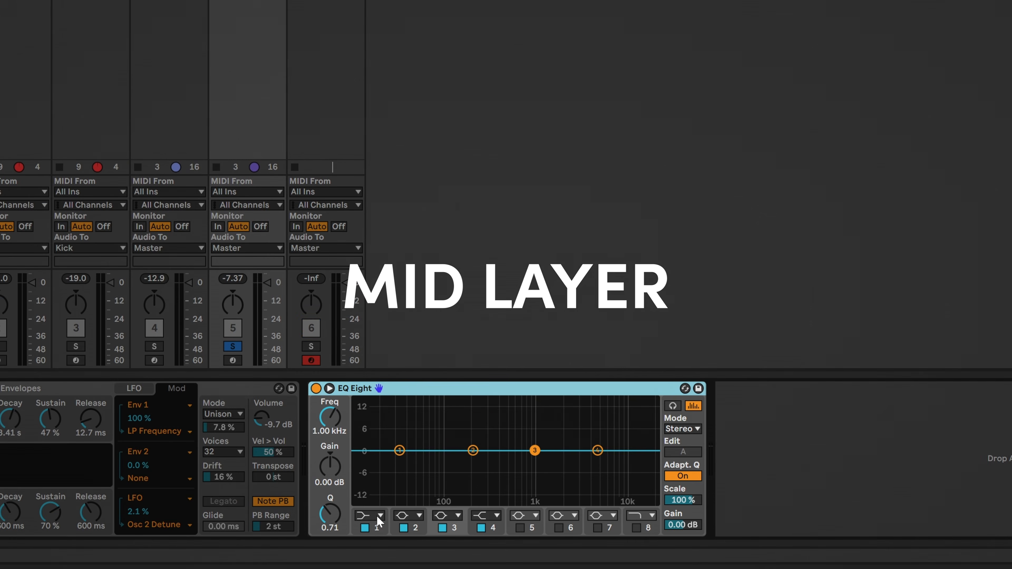
Step: Disable bands 2 to 4 of Bass Mid's EQ Eight and make band 1 a steep low cut at about 72.6 Hz, Q 0.97
left_click(403, 528)
left_click(443, 528)
left_click(481, 528)
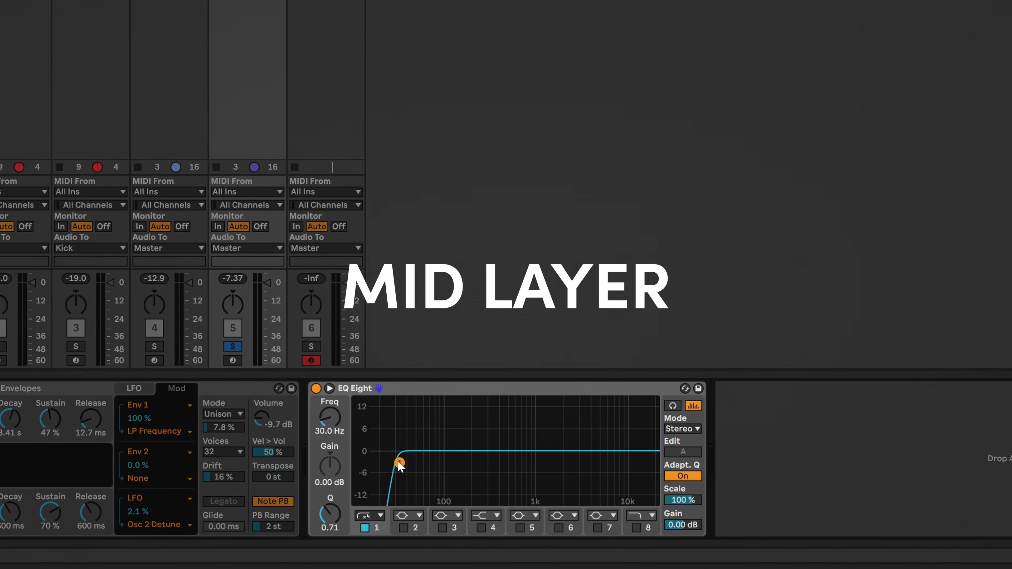
key("space")
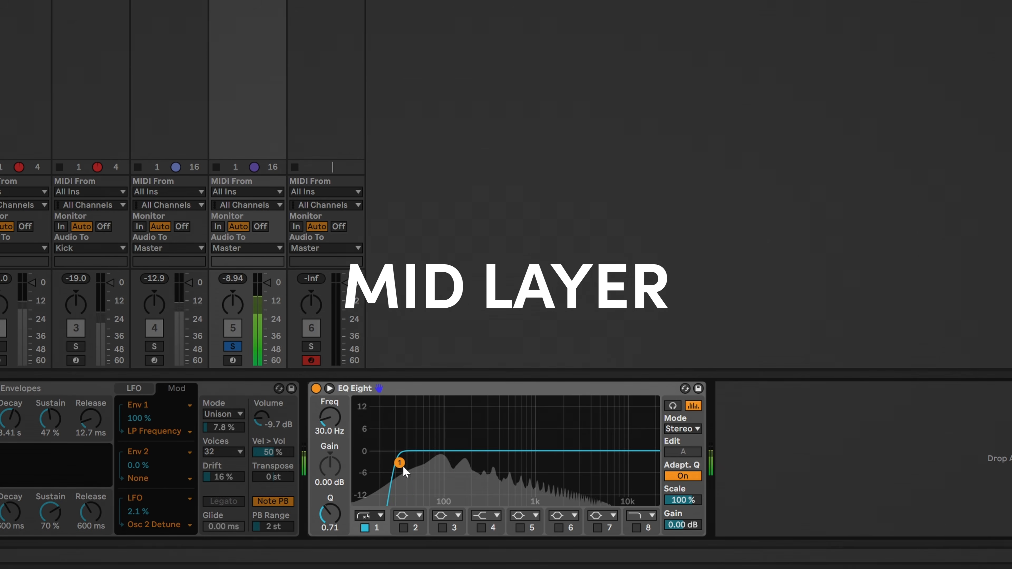
mouse_move(400, 463)
left_mouse_down()
mouse_move(423, 448)
mouse_move(425, 461)
mouse_move(436, 454)
mouse_move(413, 451)
left_mouse_up()
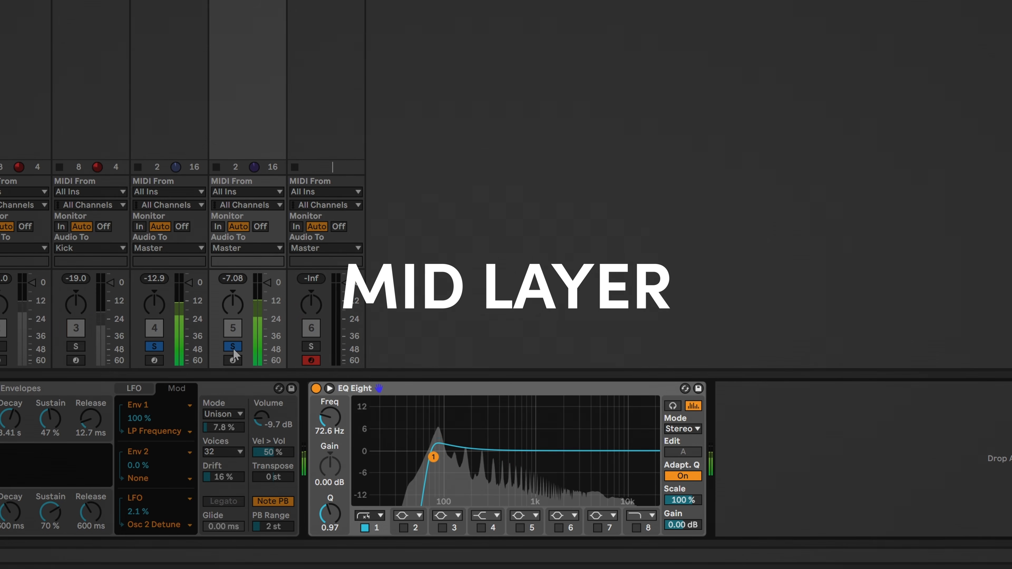
Step: Audition the Bass Sub and Bass Mid layers and compare their EQ Eight crossover curves
left_click(157, 345)
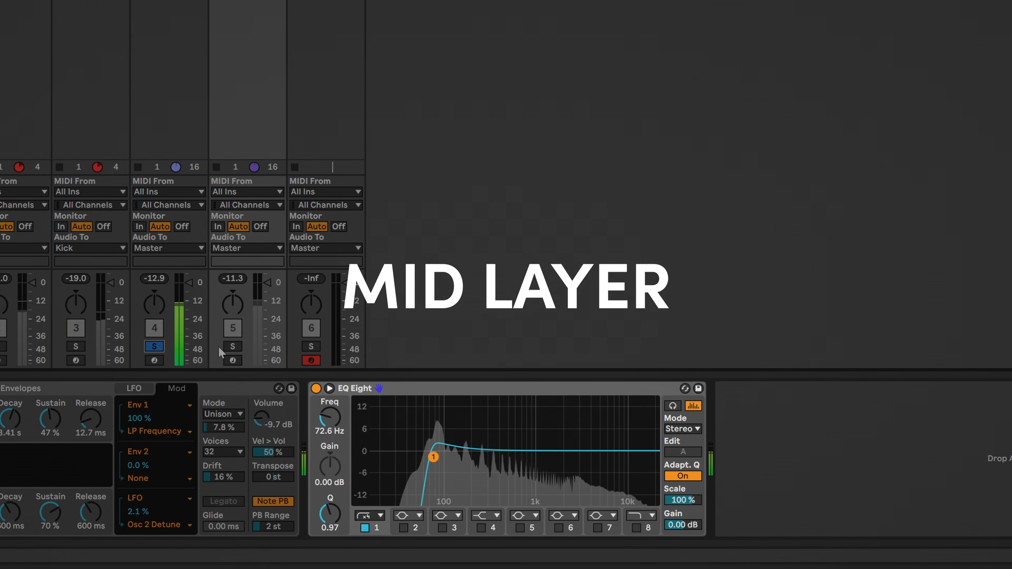
left_click(165, 102)
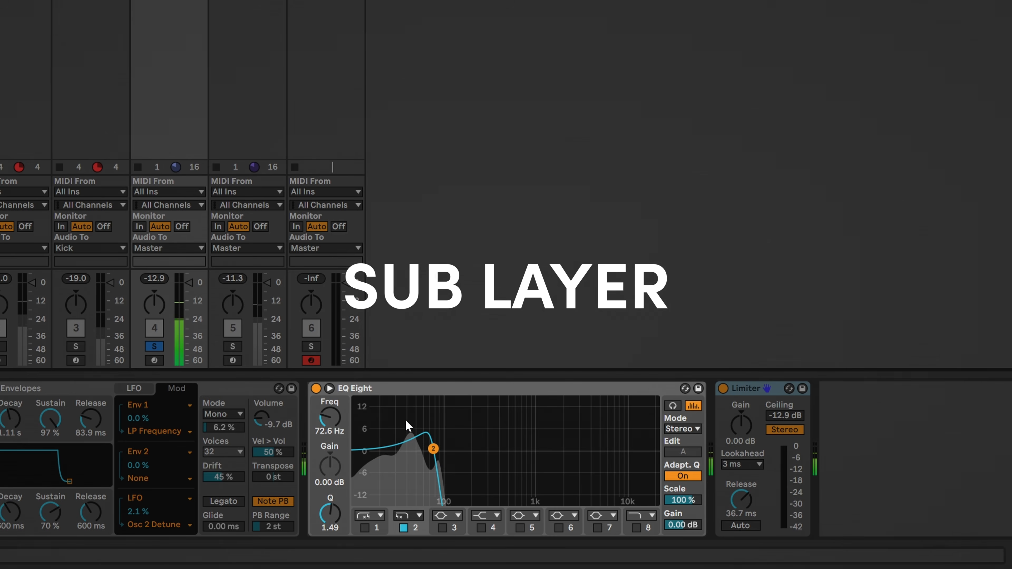
left_click(239, 114)
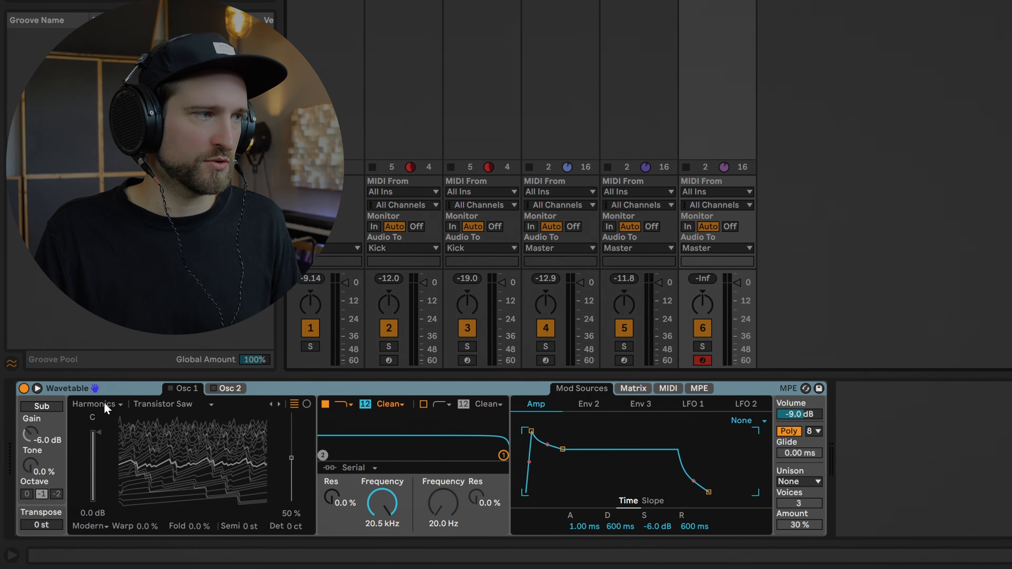
Step: Solo the Bass Top track and enable Wavetable's Osc 1 with Transistor Saw and Osc 2 with Swept Noise
left_click(169, 388)
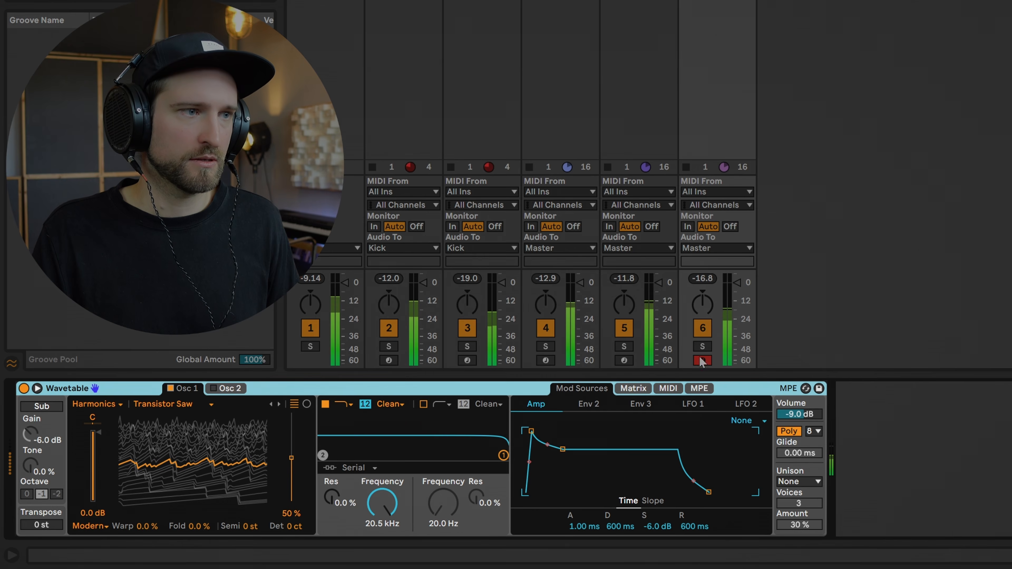
left_click(702, 347)
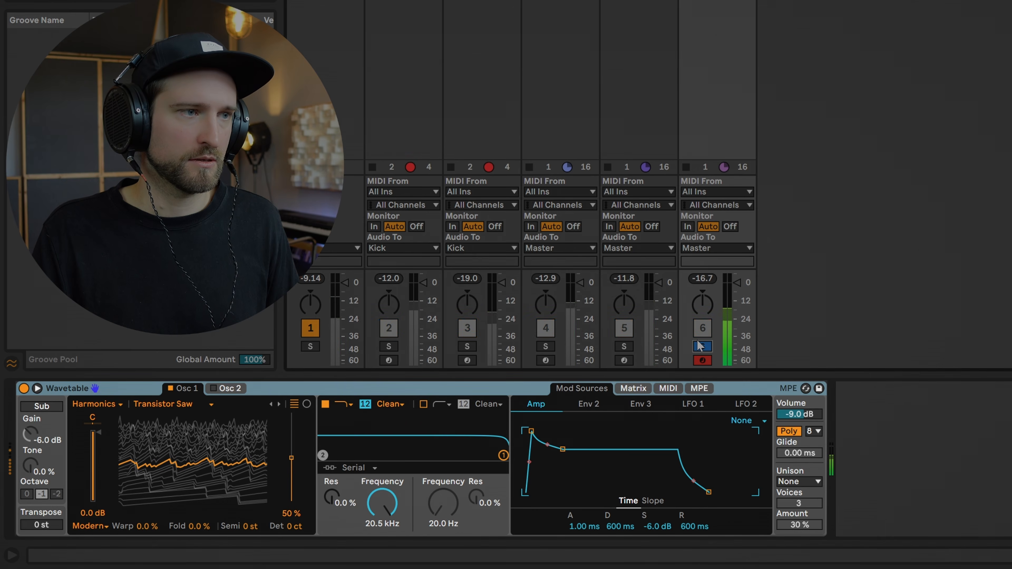
left_click(230, 389)
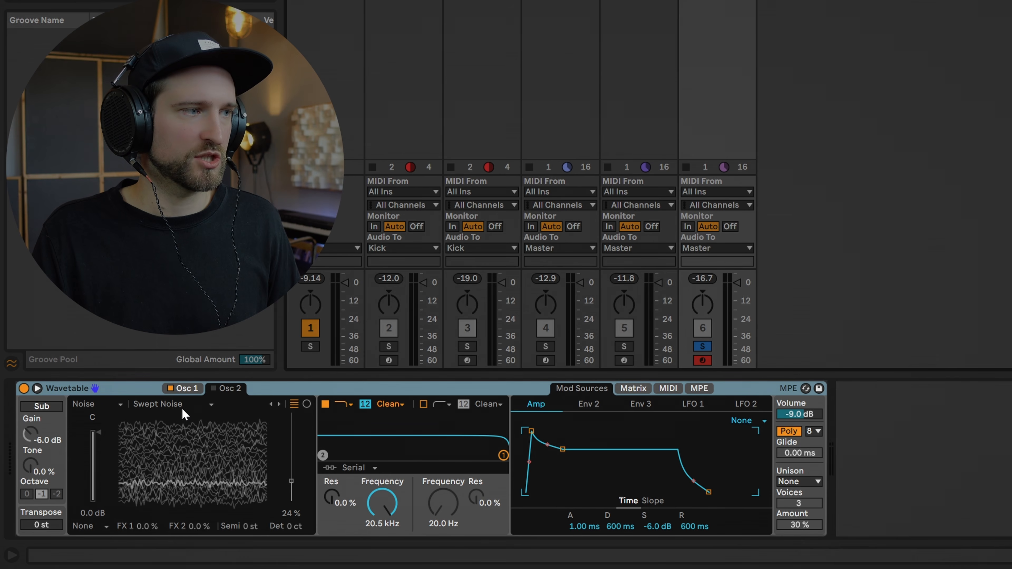
left_click(215, 388)
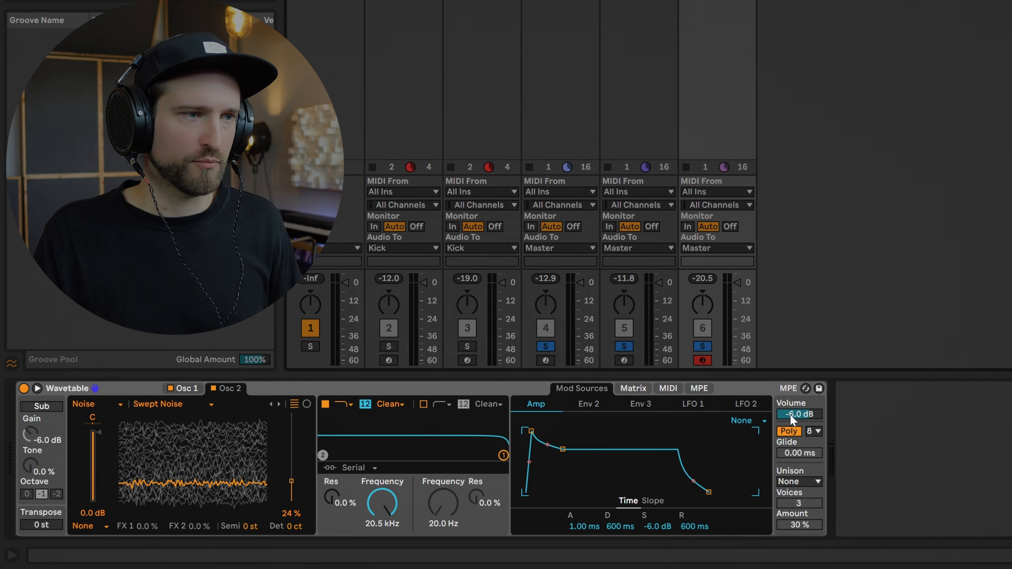
Step: Lower Wavetable's volume to -19 dB and set its unison to Shimmer with 5 voices and a 26 % amount
left_click_drag(794, 419, 794, 482)
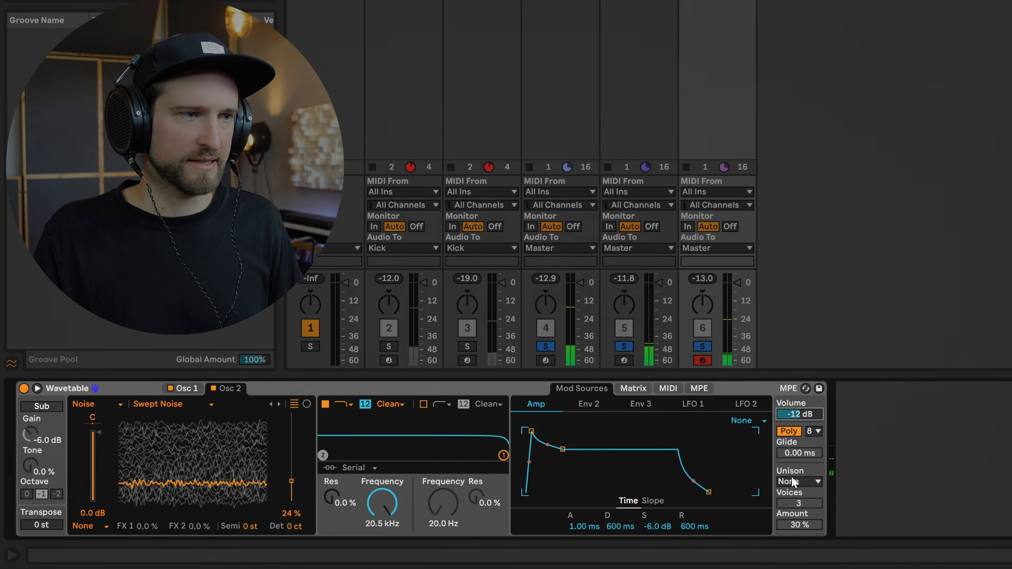
left_click(794, 482)
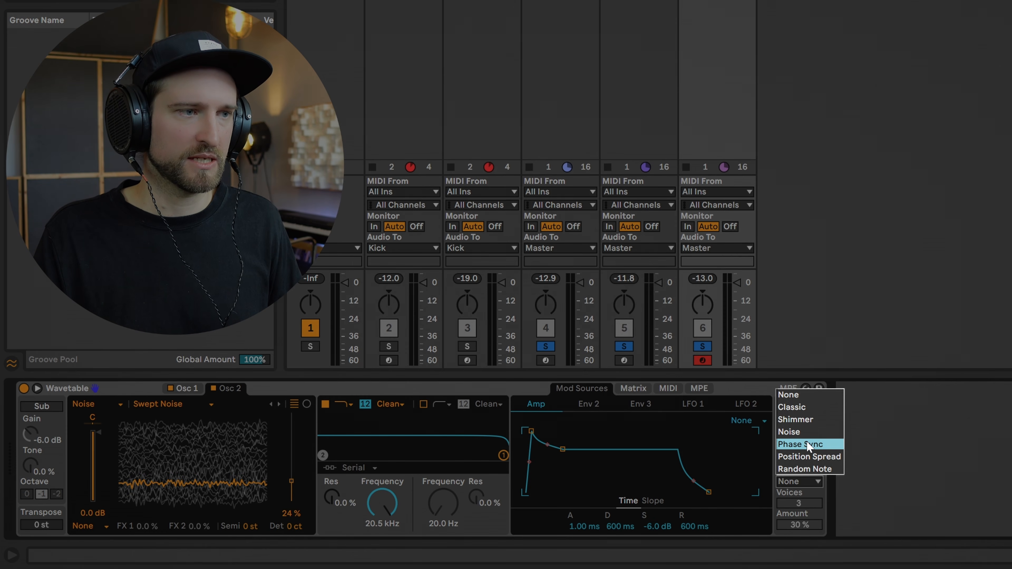
left_click(804, 419)
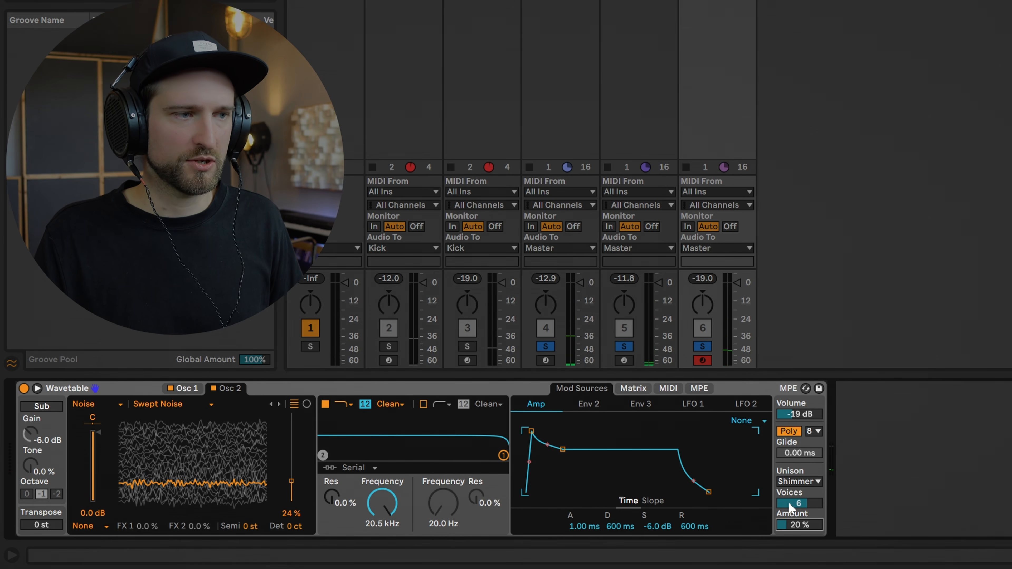
left_click_drag(788, 502, 789, 514)
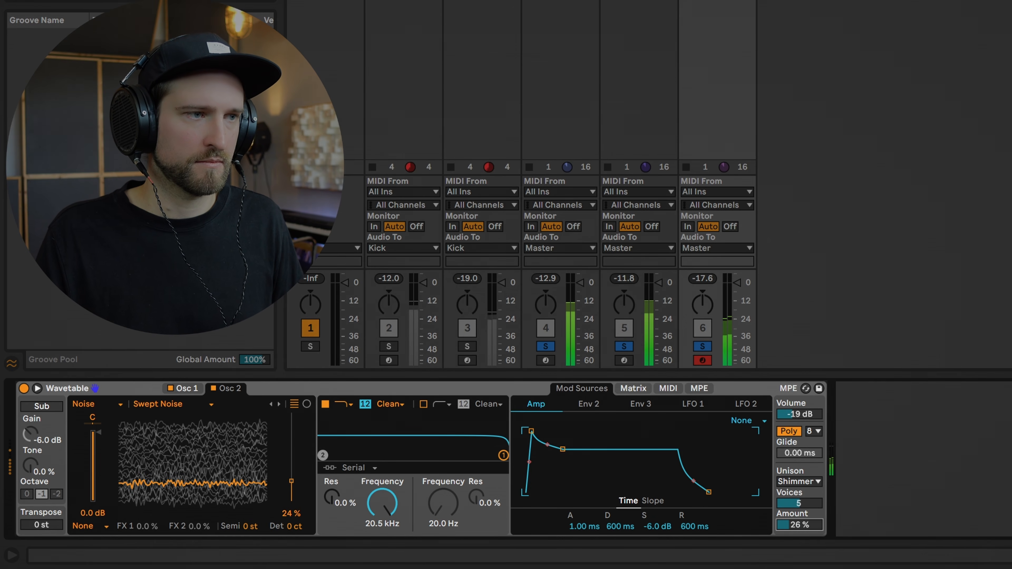
Step: Shape Wavetable's amp envelope with a 294 ms decay, -35 dB sustain and 173 ms release
left_click_drag(563, 449, 571, 485)
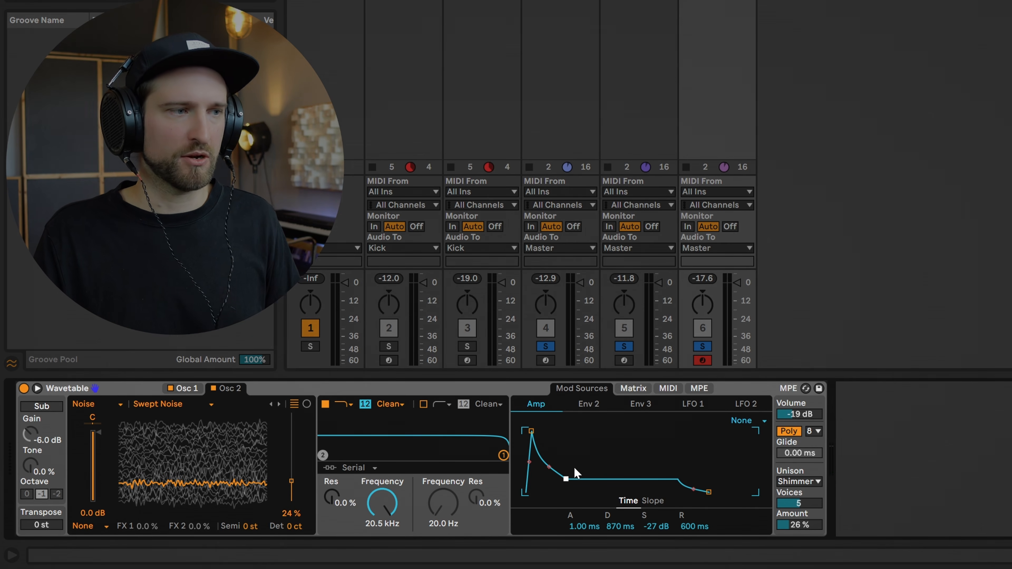
left_click_drag(559, 479, 558, 484)
left_click_drag(709, 492, 700, 492)
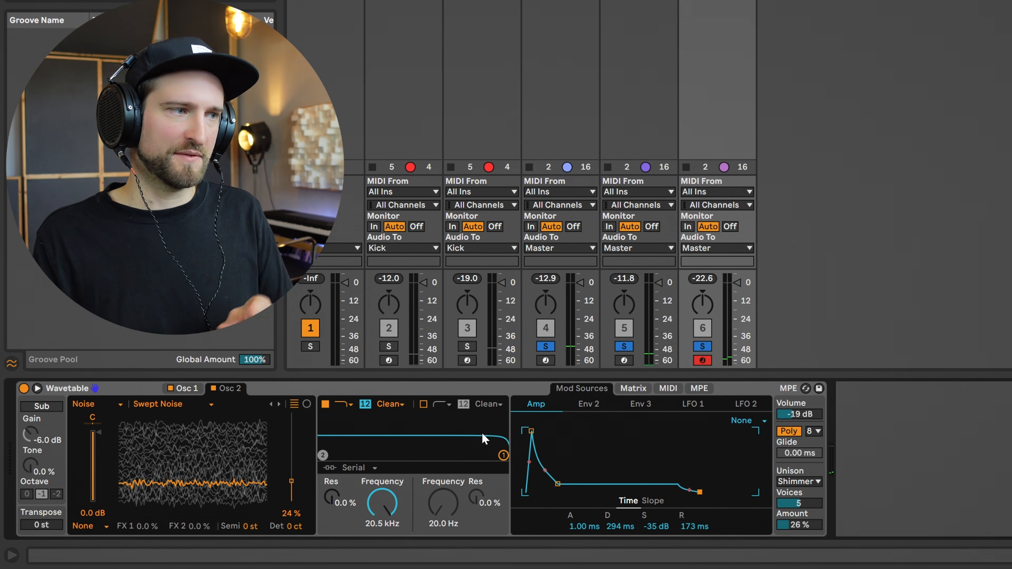
Step: Assign LFO 1 to Osc 1's wavetable position in the modulation matrix with an amount of 28
left_click(705, 410)
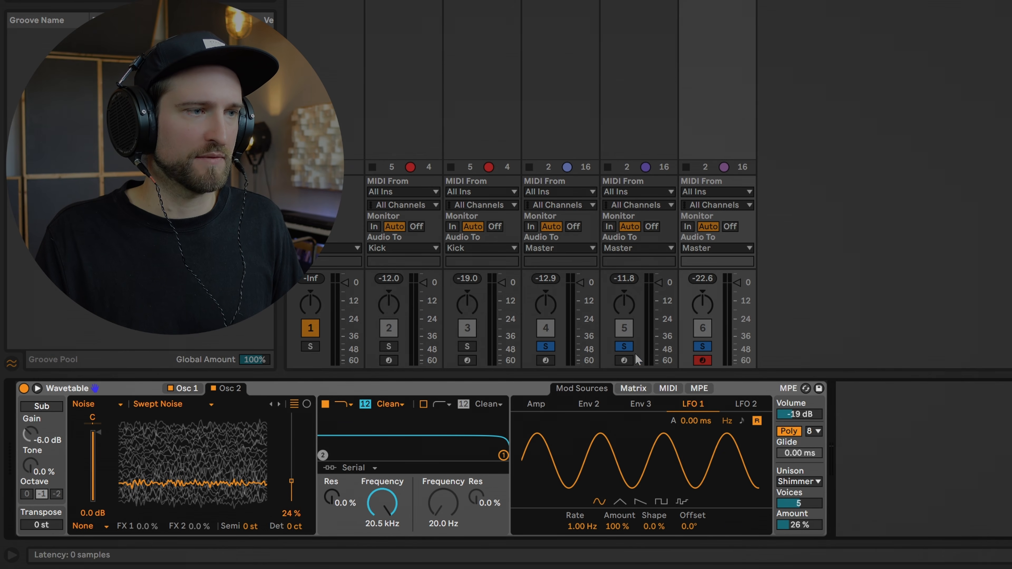
left_click(638, 392)
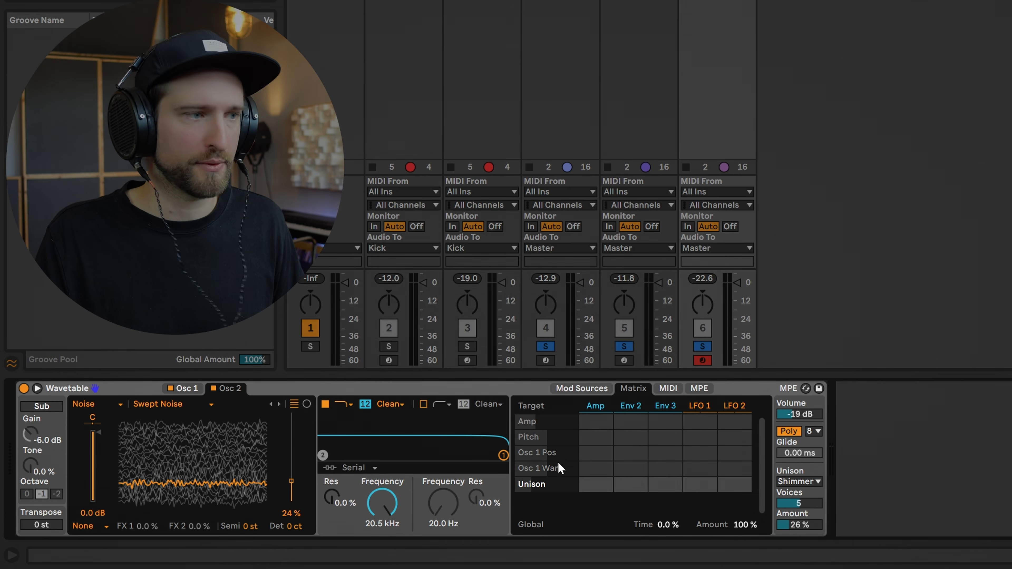
left_click(185, 389)
left_click(293, 458)
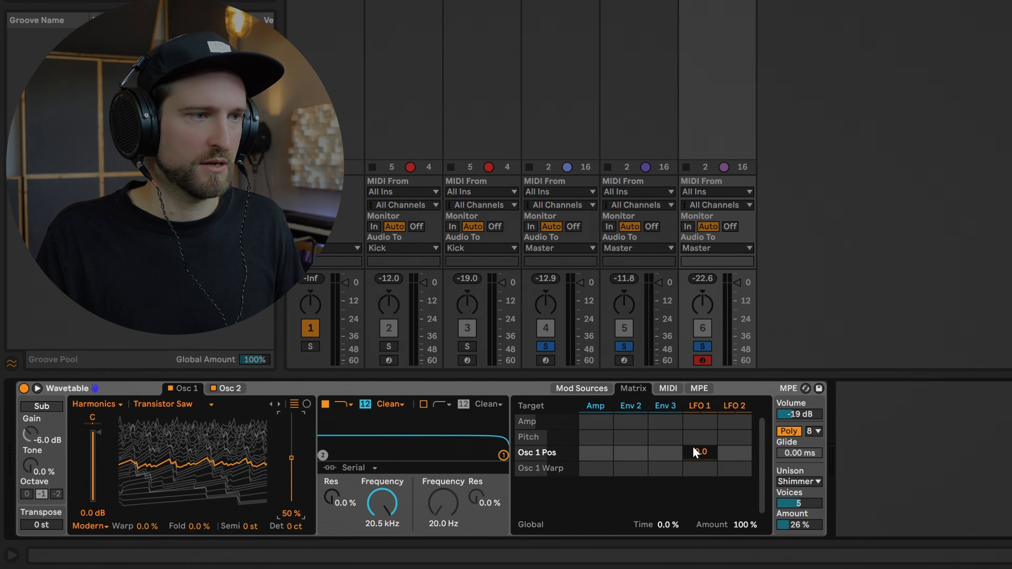
left_click_drag(701, 451, 701, 436)
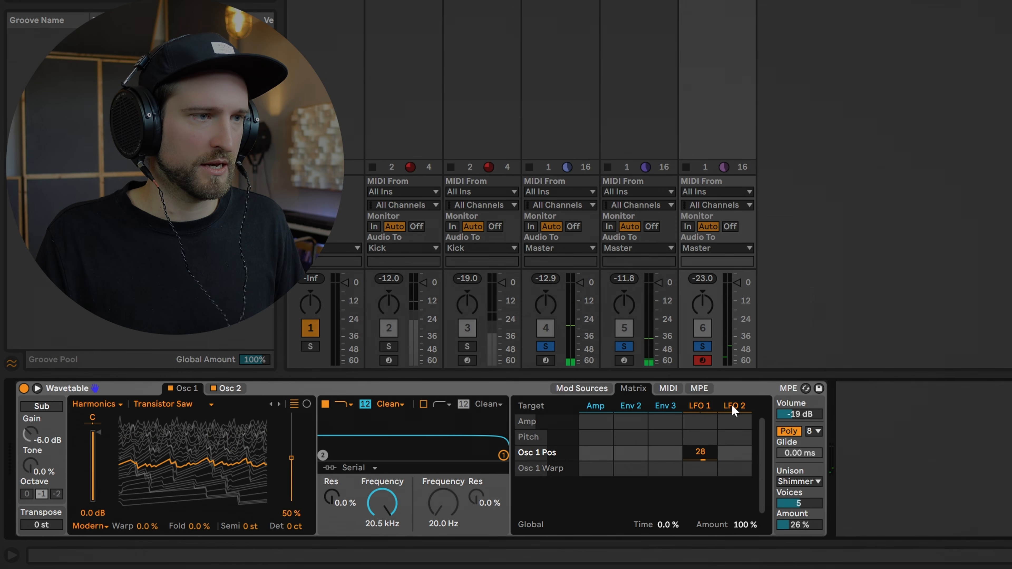
Step: Slow LFO 2 to 0.01 Hz and assign it to Osc 2's wavetable position with an amount of 28
left_click(741, 407)
left_click_drag(586, 531, 587, 566)
left_click(222, 389)
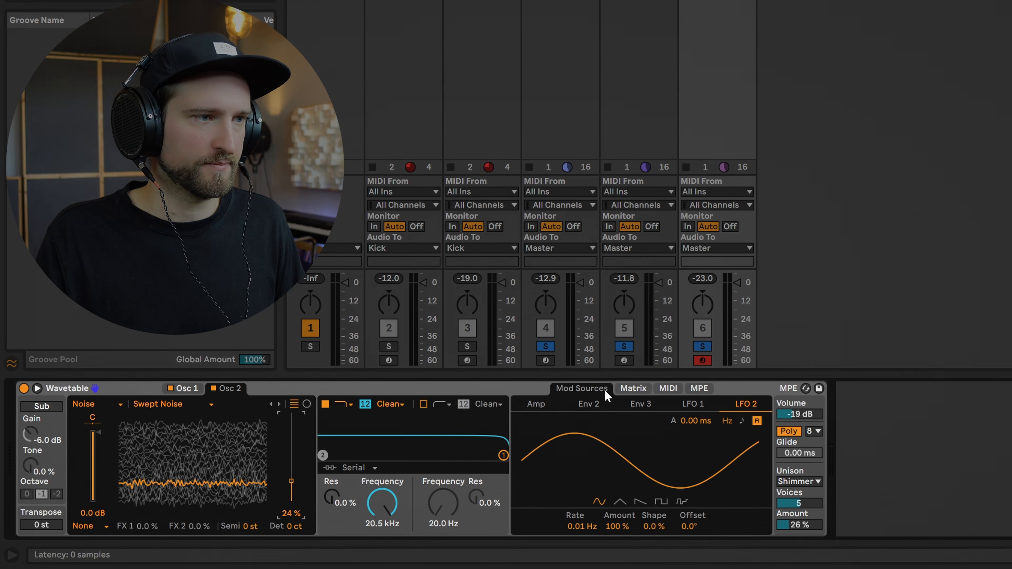
left_click(633, 389)
left_click_drag(751, 480, 751, 476)
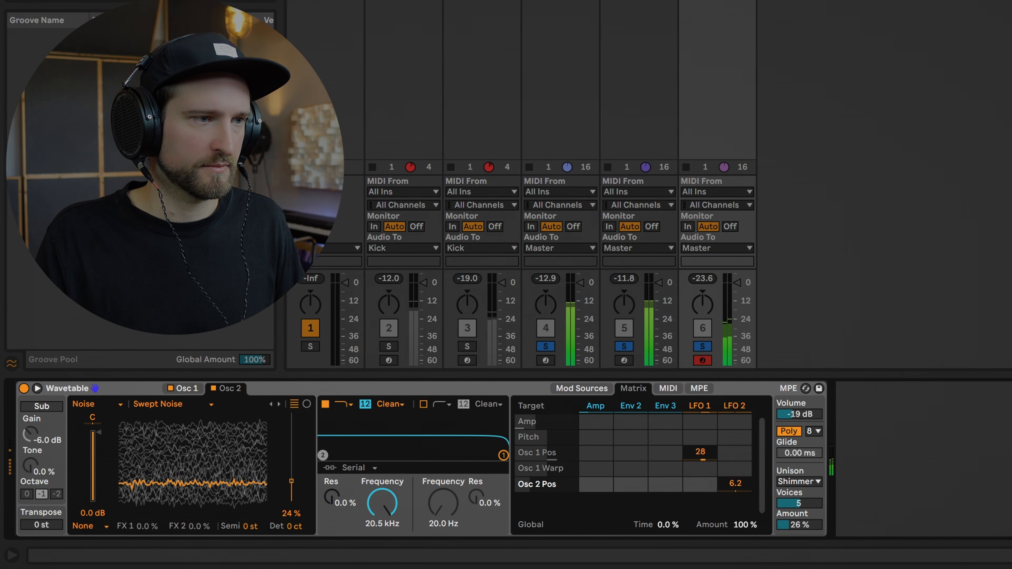
Step: Check the position movement of both oscillators, and set LFO 1's rate to 0.48 Hz and the unison voices to 6
left_click(180, 391)
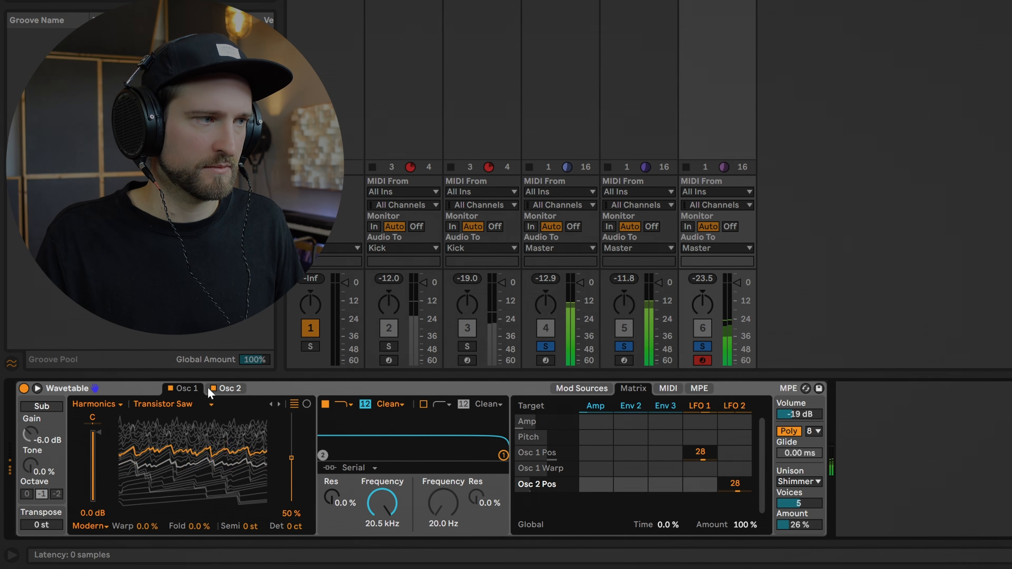
left_click(226, 389)
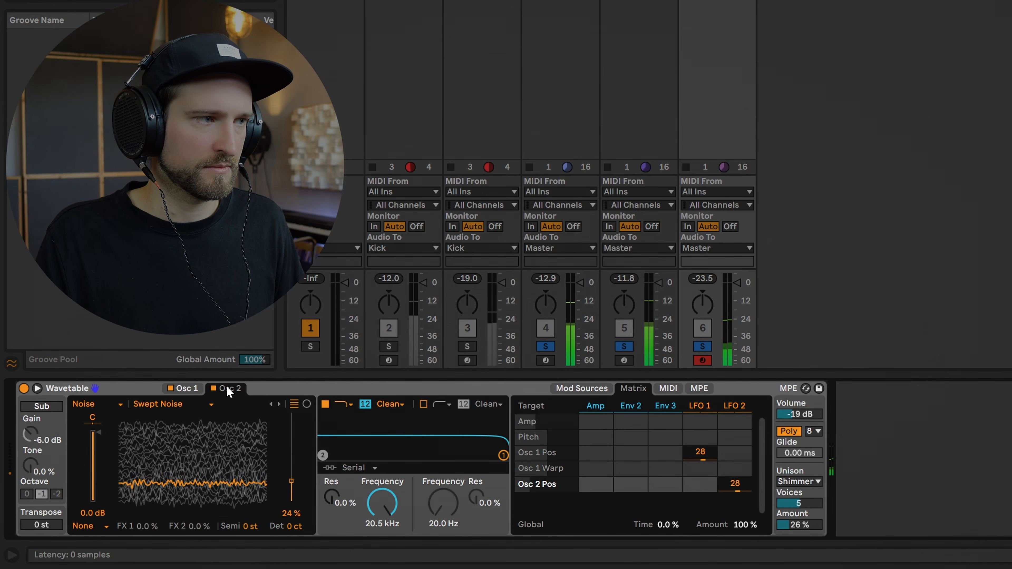
left_click(734, 406)
left_click(693, 404)
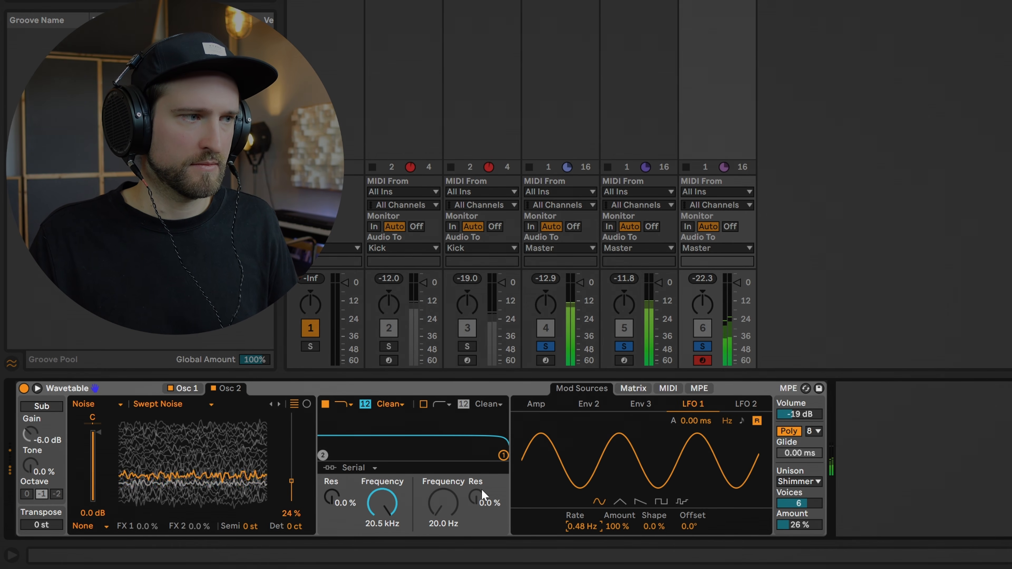
left_click(531, 407)
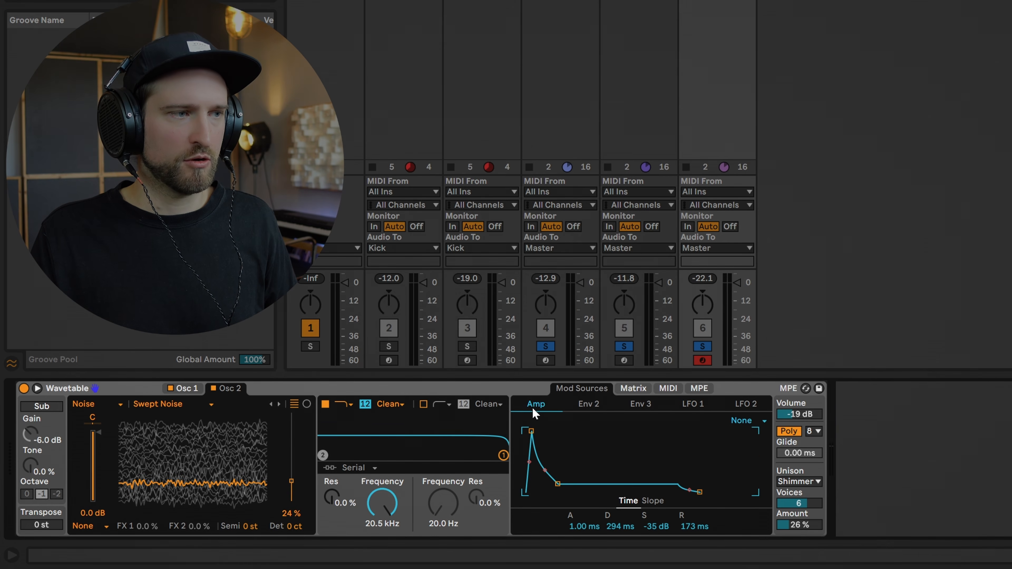
Step: Modulate Filter 1's frequency from the amp envelope by 100, with the filter at 74.9 Hz and 37 % resonance
left_click(632, 392)
left_click_drag(503, 457, 489, 447)
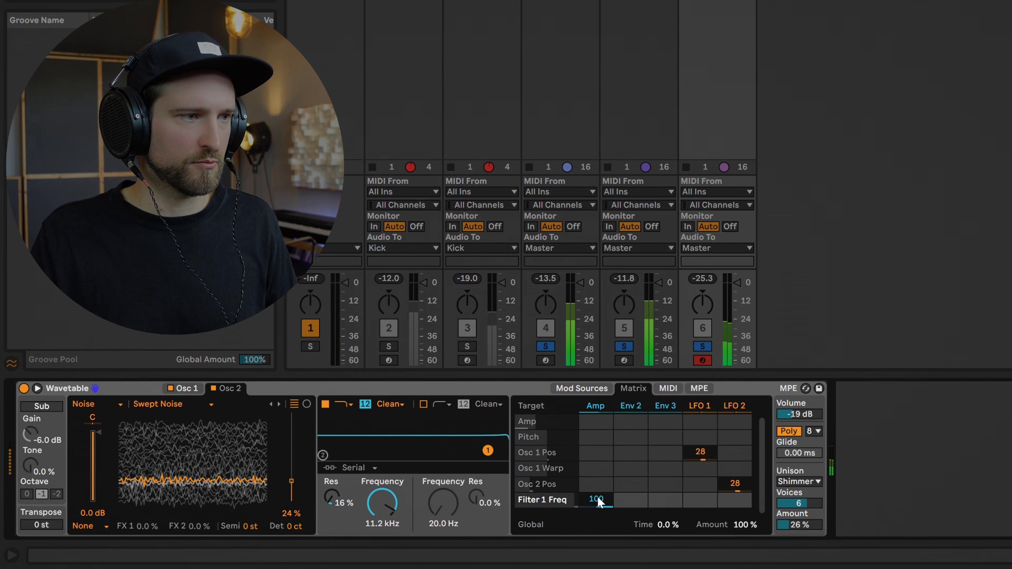
left_click_drag(382, 503, 381, 539)
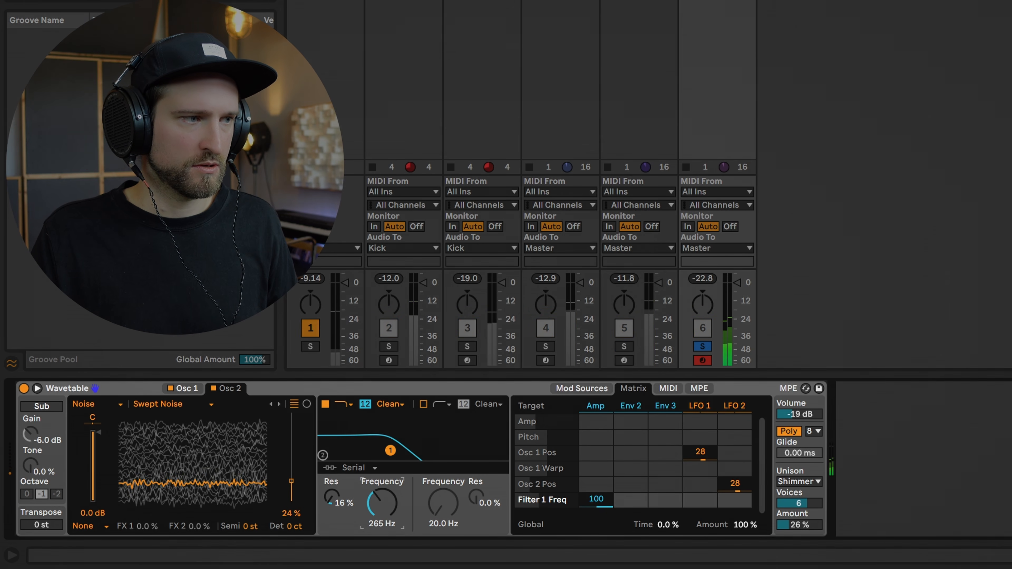
left_click_drag(381, 503, 340, 477)
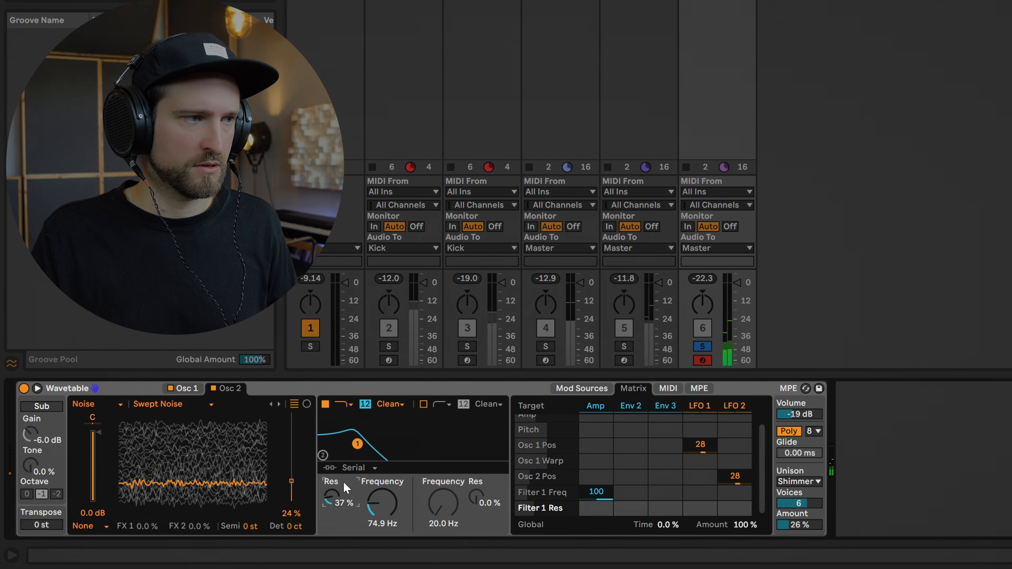
Step: Switch Filter 1's circuit to OSR and set its drive to 7.12 dB
left_click(403, 404)
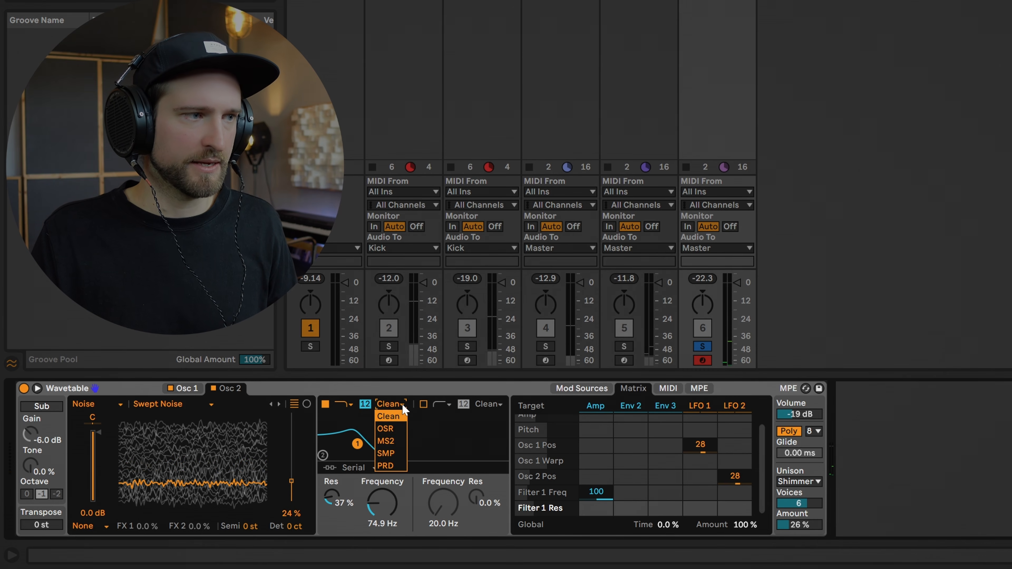
left_click(399, 426)
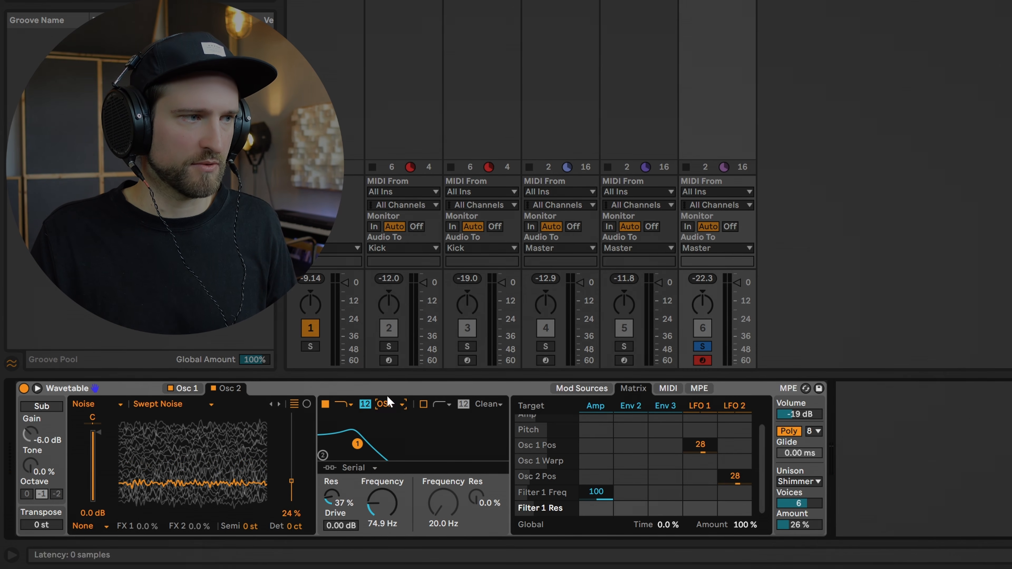
left_click_drag(351, 519, 351, 510)
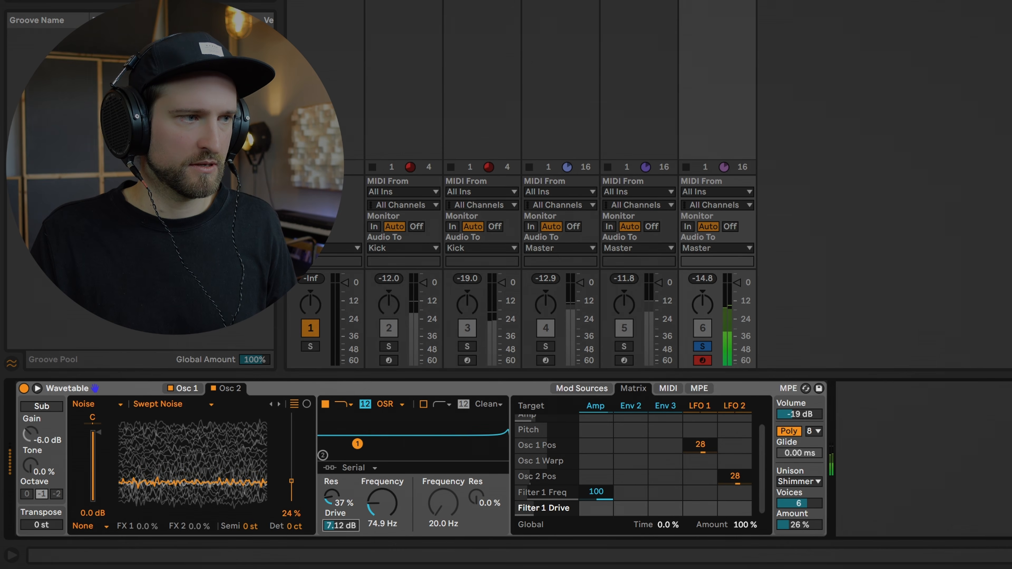
left_click(374, 511)
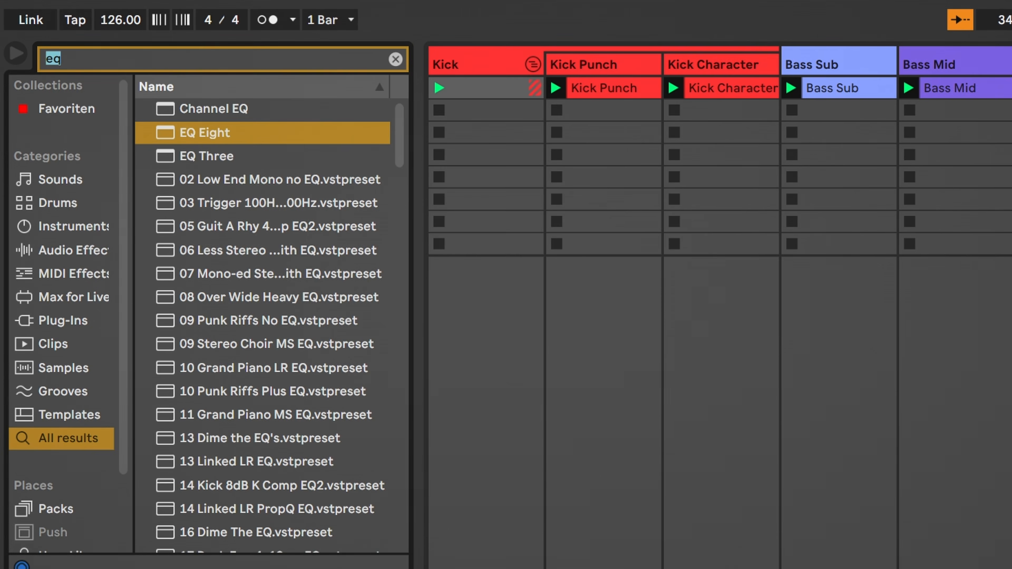
Step: Add a Saturator to Bass Top with 13.1 dB drive and -17.7 dB output, and unsolo the track
type("satu")
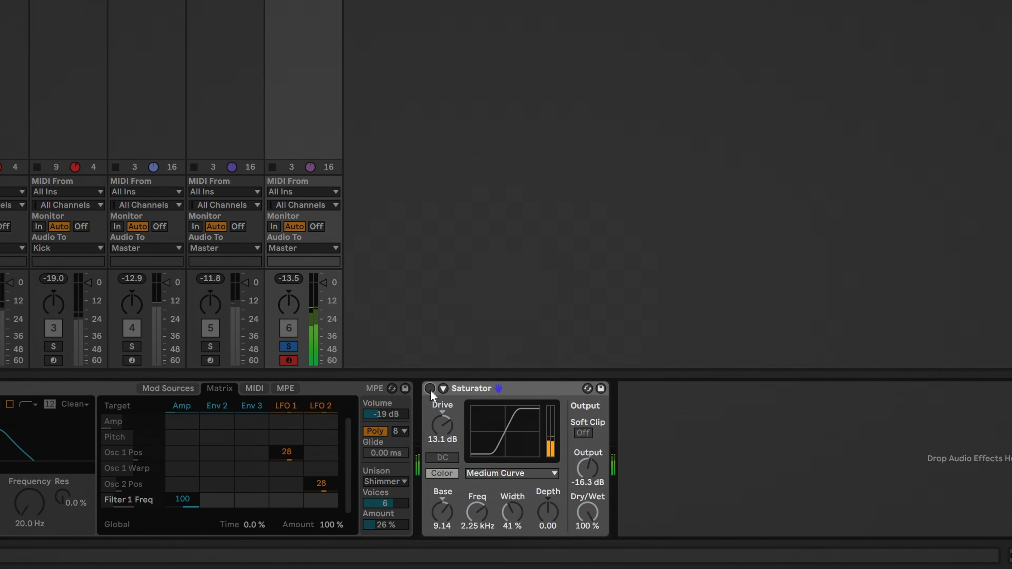
left_click_drag(588, 468, 588, 476)
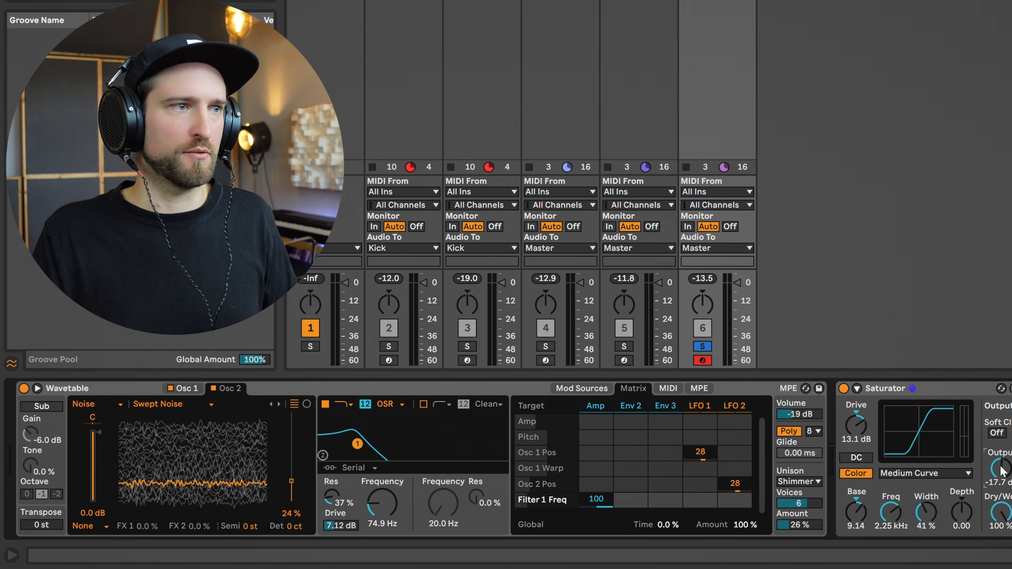
left_click(698, 348)
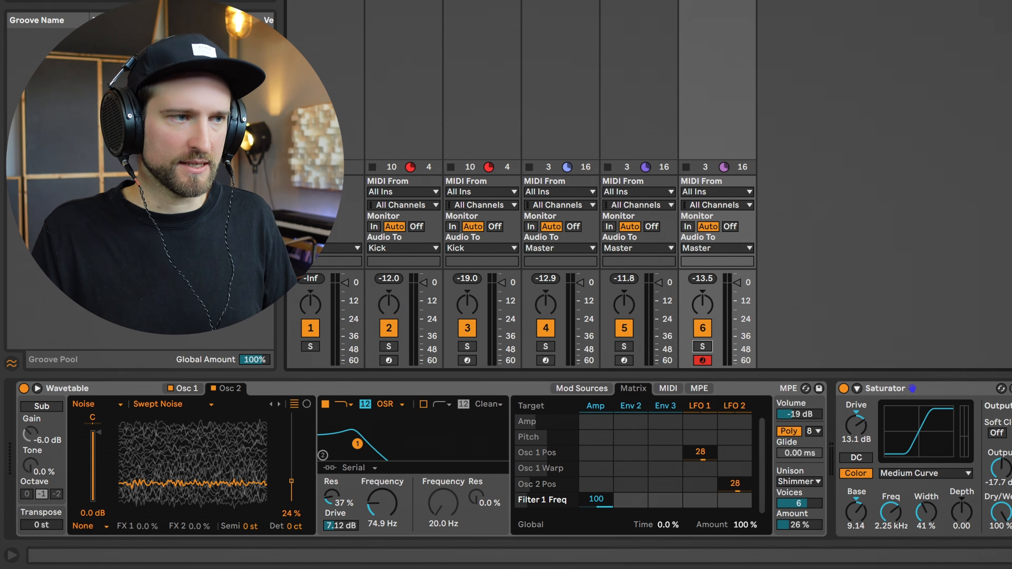
Step: Transpose the notes of the Bass Top clip down one octave, playing all layers together
key("space")
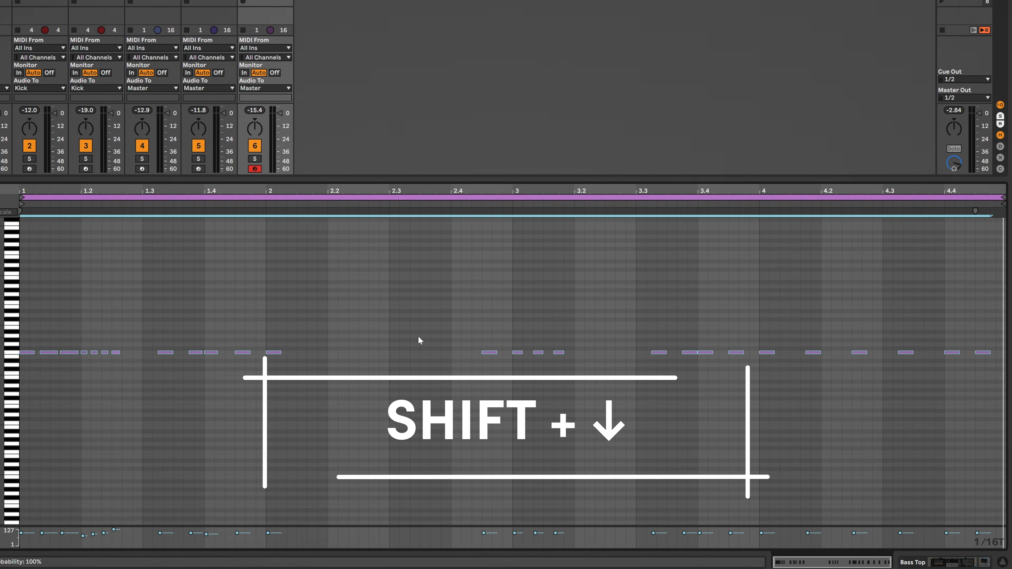
key("shift+Down")
key("space")
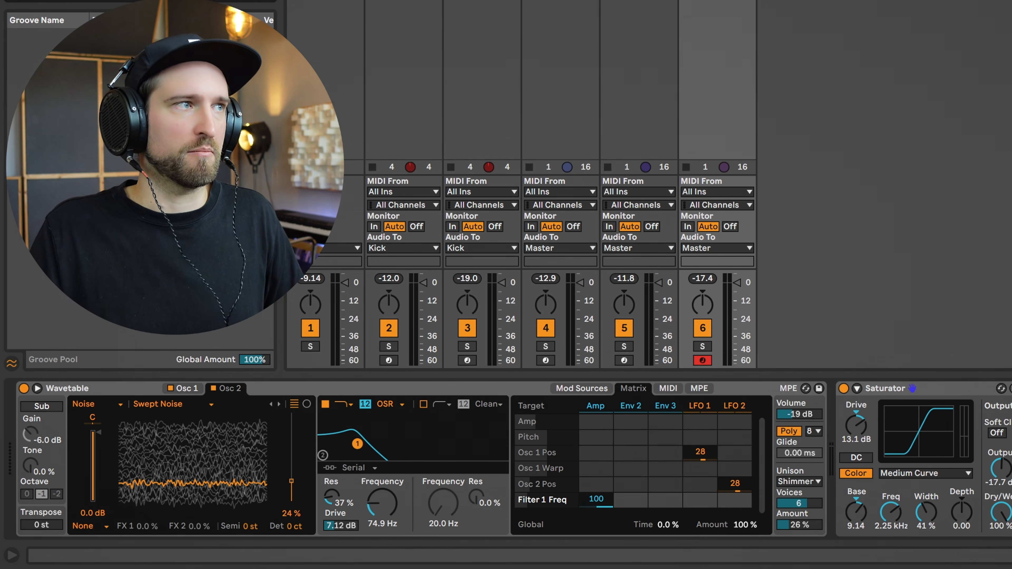
Step: Enable band 8 of Bass Mid's EQ Eight as a steep low-pass at 1.29 kHz with a Q of 0.85
left_click(222, 136)
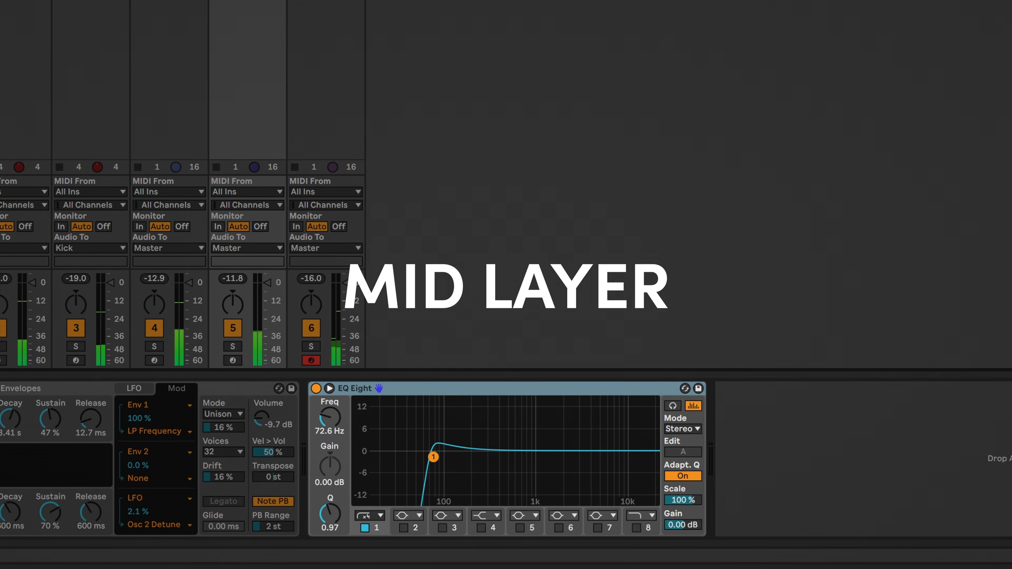
left_click(637, 528)
left_click(646, 517)
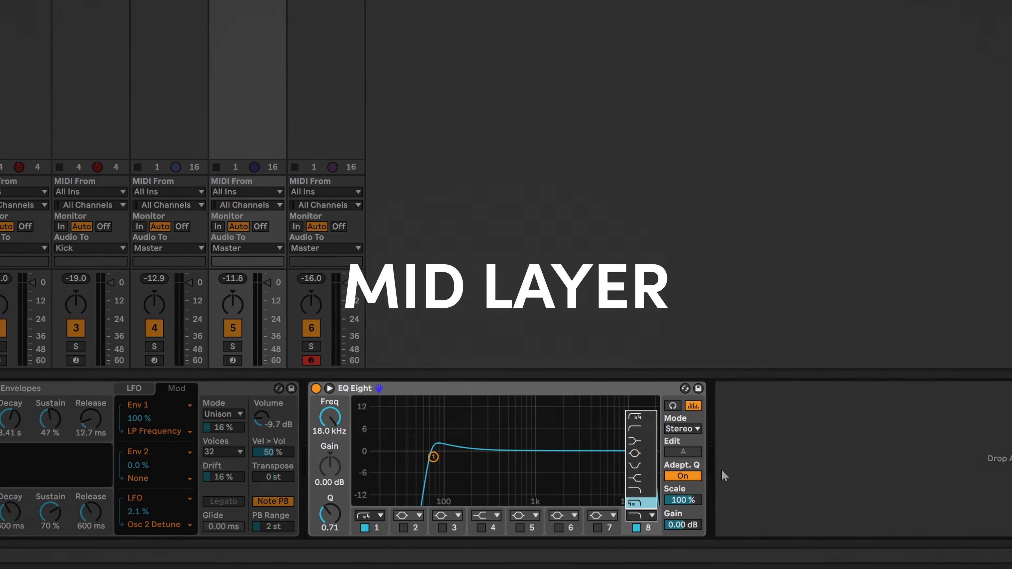
left_click(649, 505)
mouse_move(644, 462)
left_mouse_down()
mouse_move(576, 459)
mouse_move(606, 477)
mouse_move(522, 452)
mouse_move(628, 460)
left_mouse_up()
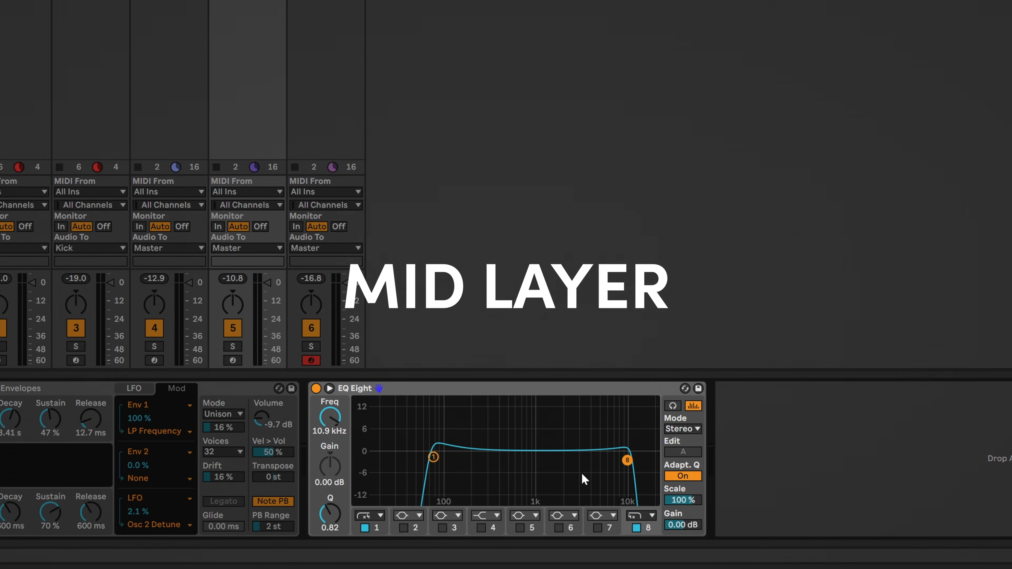
left_click_drag(629, 462, 558, 459)
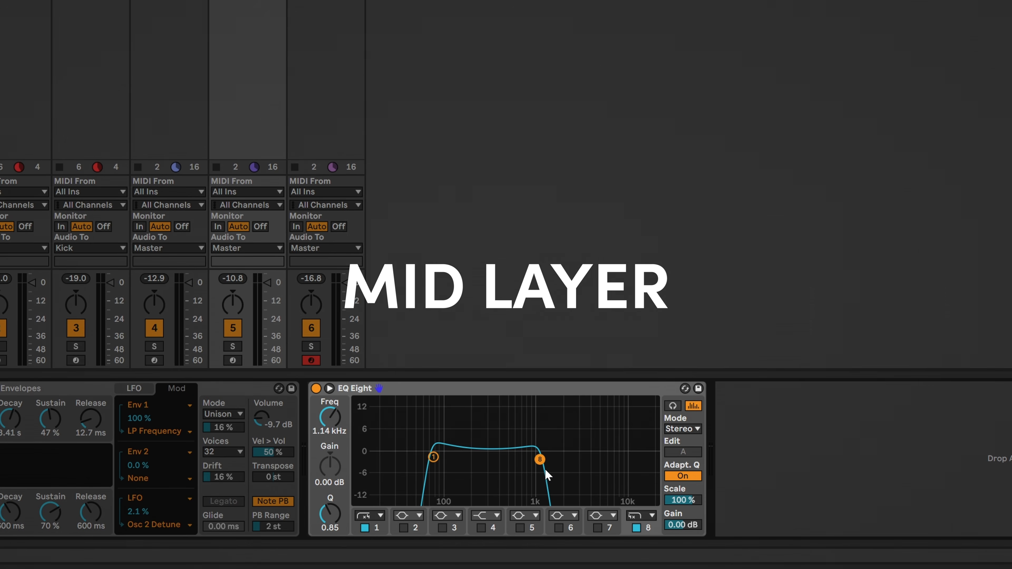
key("space")
left_click_drag(539, 459, 544, 460)
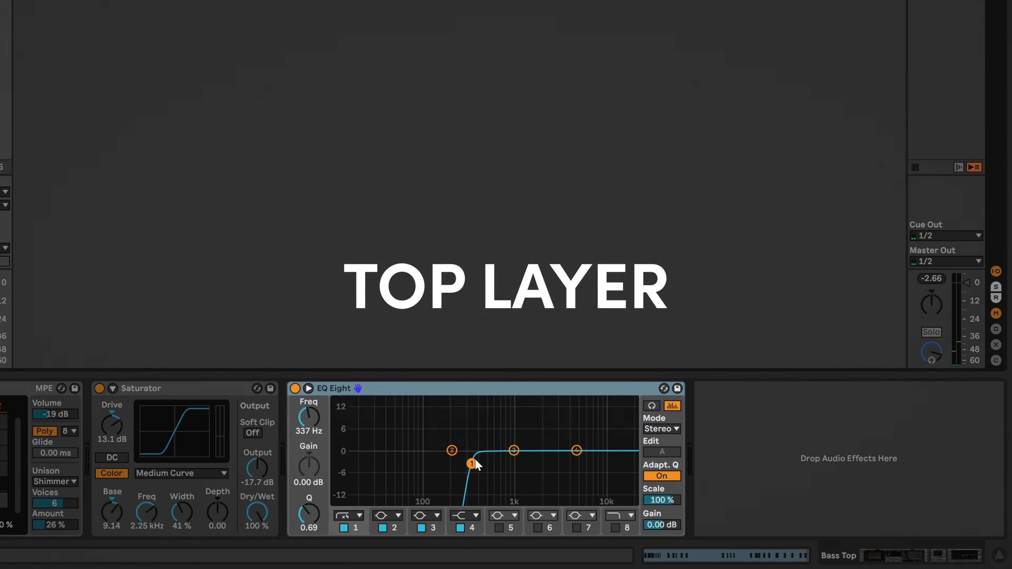
Step: Lower the low-cut frequency of Bass Top's EQ Eight and shape a slight high-frequency boost with band 3
left_click_drag(475, 462, 446, 464)
left_click_drag(514, 450, 578, 440)
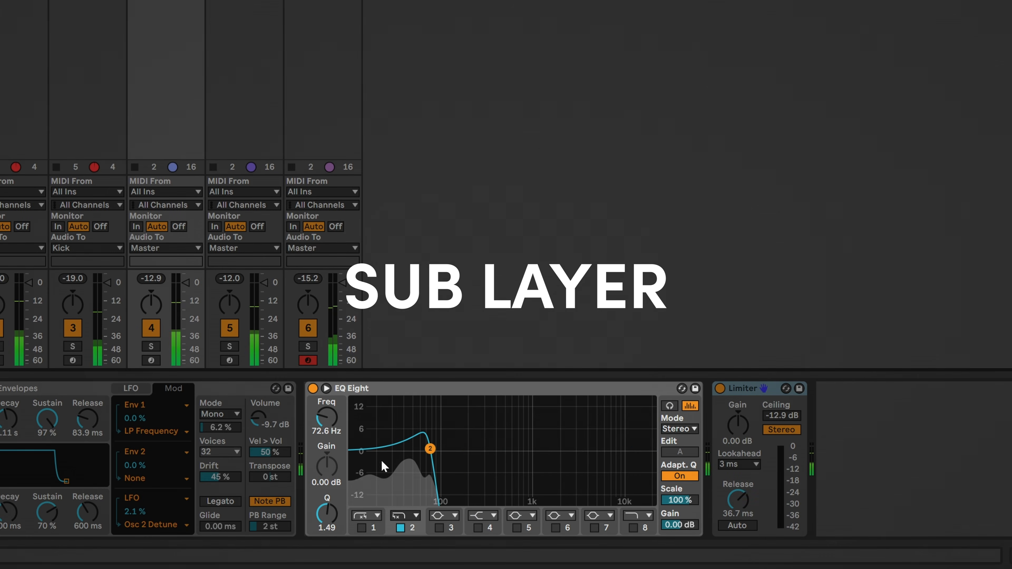
Step: Reduce the Bass Sub low-pass Q to 1.06, and set the Bass Mid low-pass to 653 Hz with a Q of 0.72
left_click_drag(431, 448, 431, 456)
key("space")
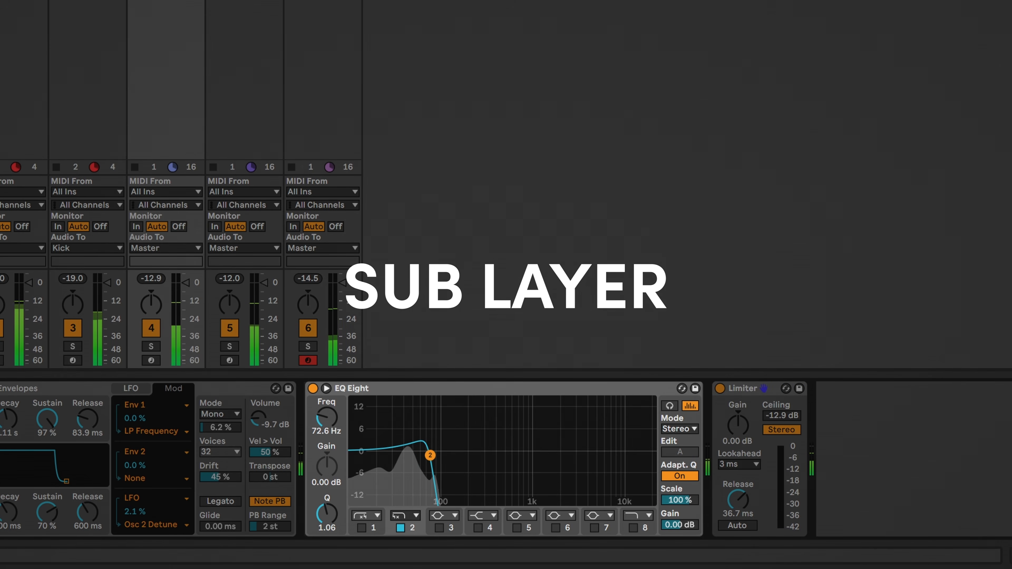
left_click(276, 8)
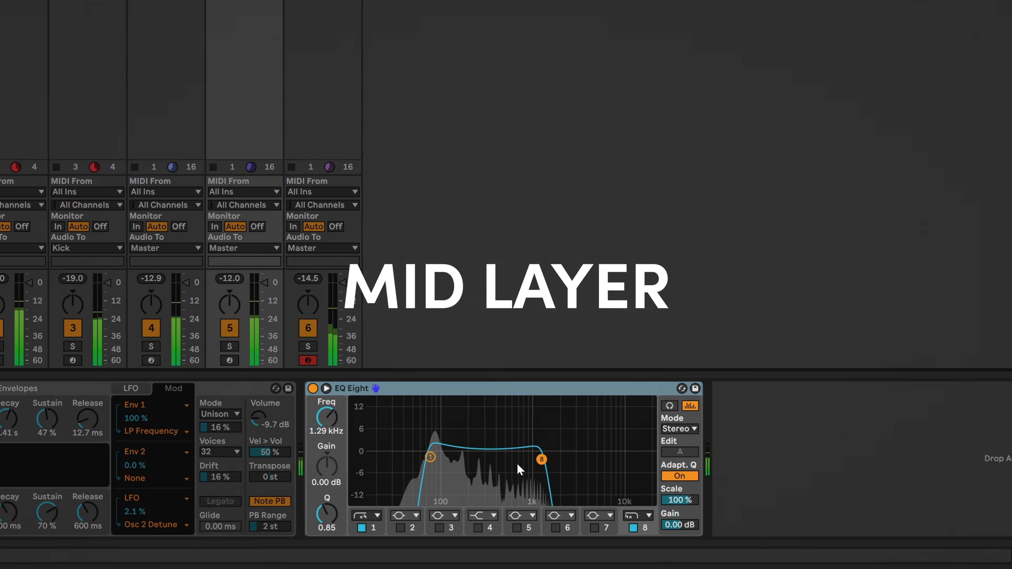
left_click_drag(542, 459, 515, 463)
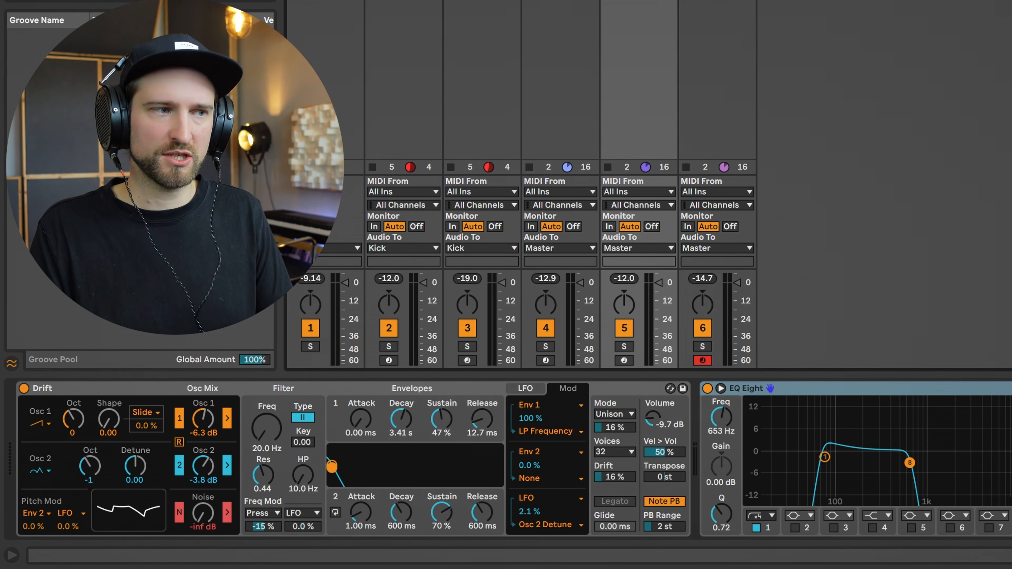
Step: Set Bass Mid's Drift synth to a unison strength of 53 %, 4 voices and 31 % drift
key("space")
mouse_move(609, 431)
left_mouse_down()
mouse_move(609, 396)
mouse_move(607, 450)
left_mouse_up()
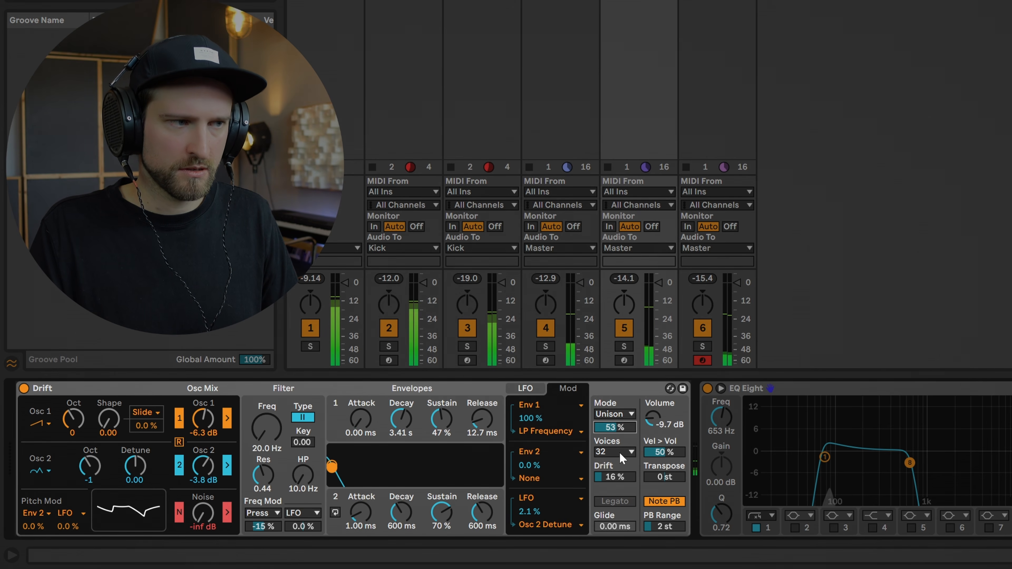
left_click(619, 452)
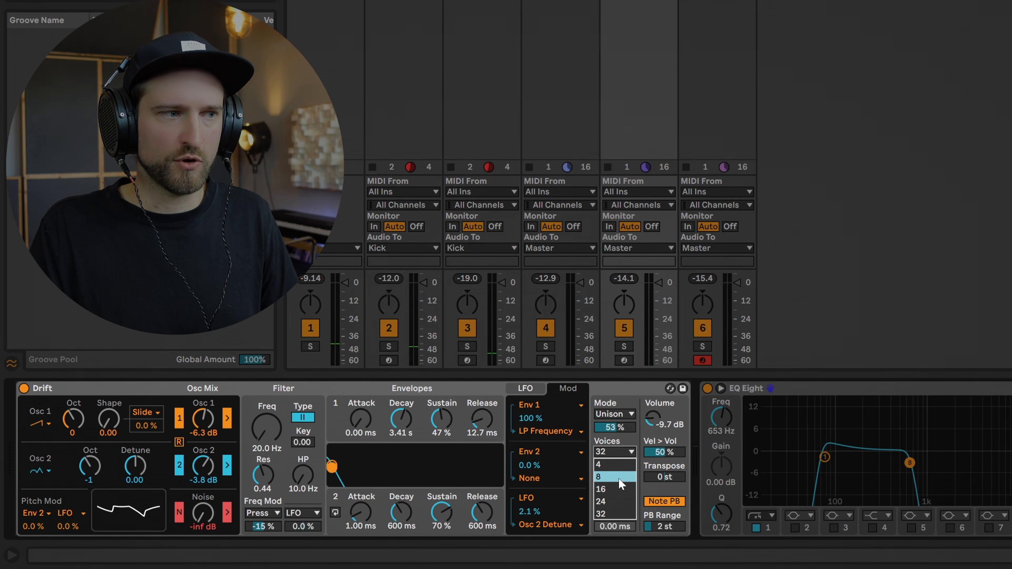
left_click(620, 467)
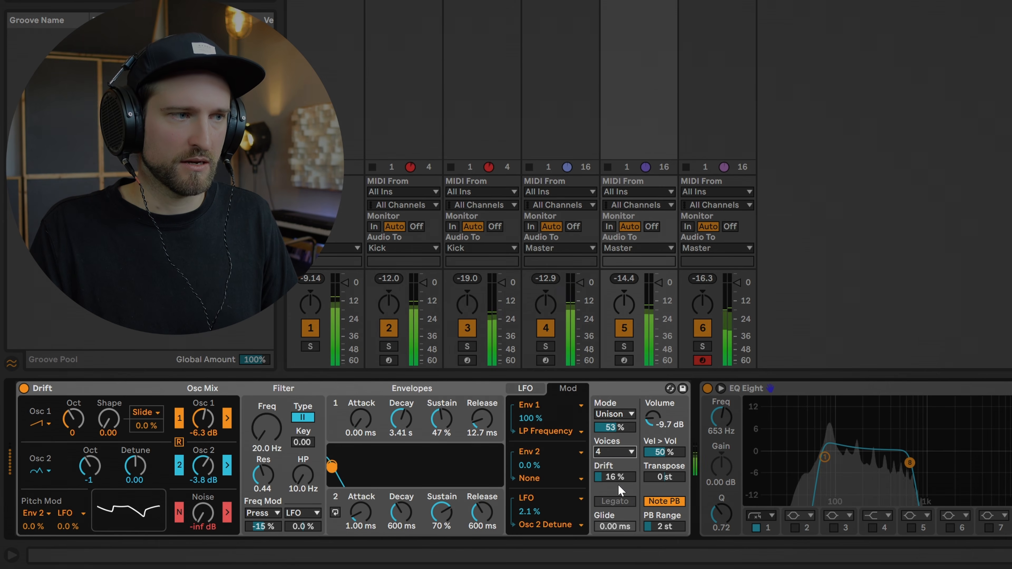
left_click_drag(614, 477, 615, 478)
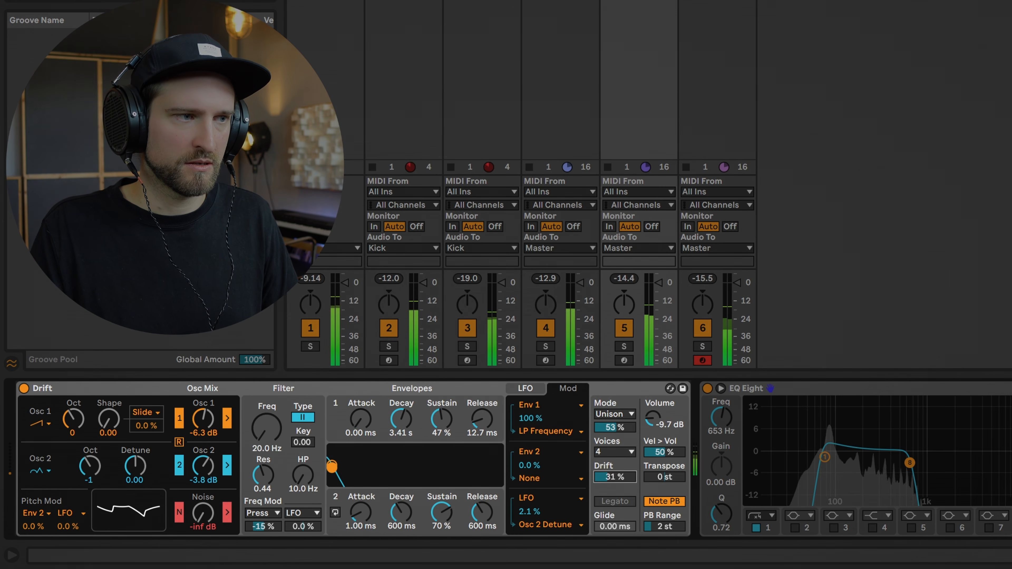
Step: Change the Drift synth's voices to 8 and fine-tune its unison strength
left_click(614, 456)
left_click(614, 475)
left_click_drag(613, 427, 614, 421)
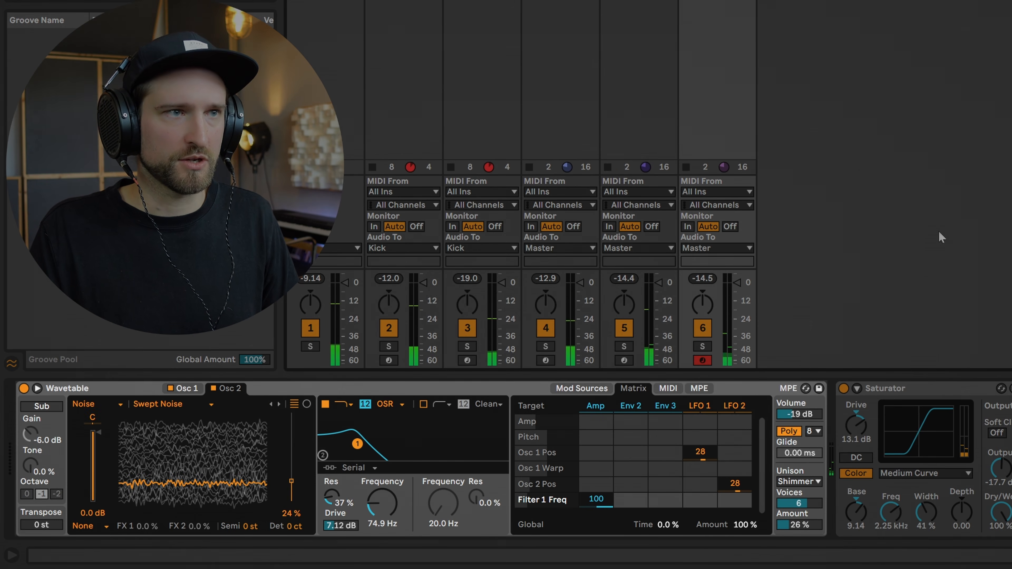
Step: Try the Classic and Noise unison modes on Bass Top's Wavetable, and set the unison amount to 62 %
left_click(804, 482)
left_click(804, 407)
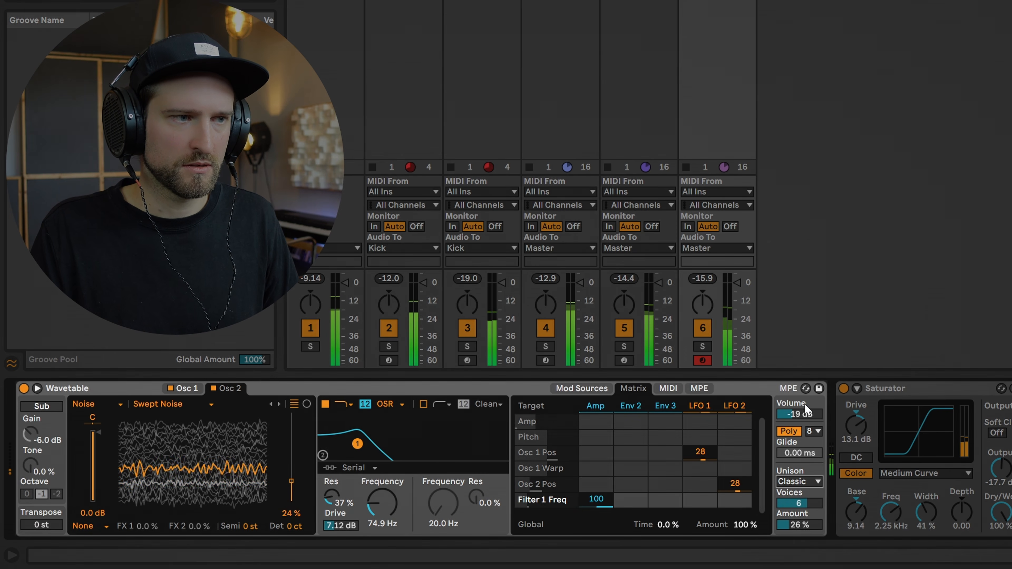
left_click(809, 481)
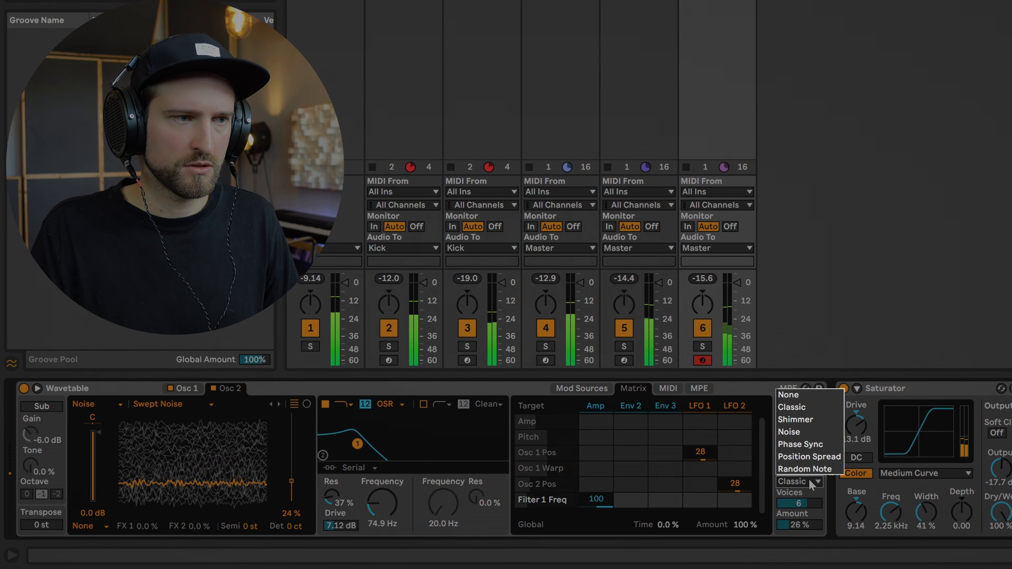
left_click(805, 436)
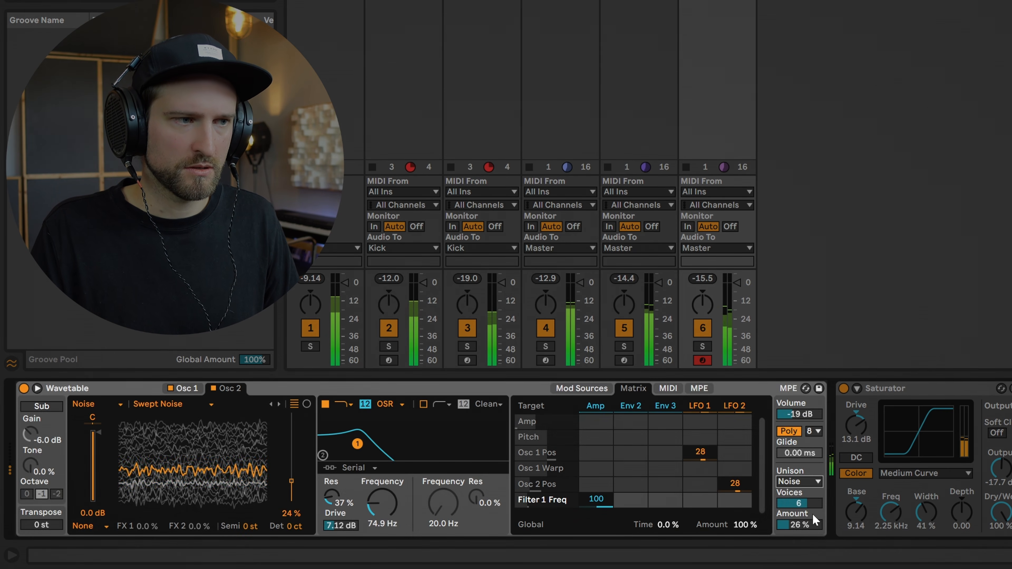
left_click_drag(797, 525, 798, 506)
Step: Audition the Phase Sync, Position Spread and Shimmer unison modes on Bass Top's Wavetable
left_click(806, 482)
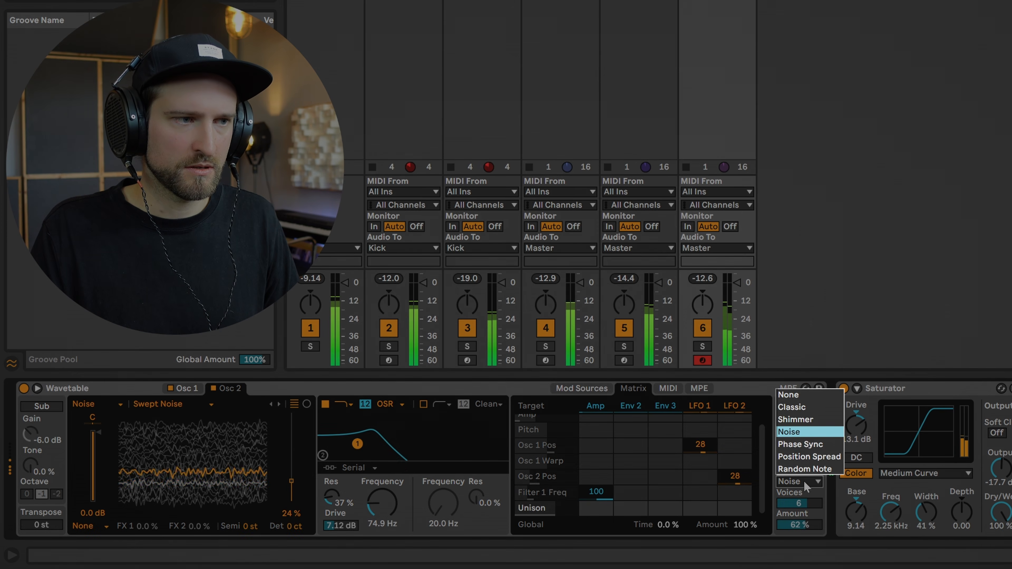
left_click(803, 446)
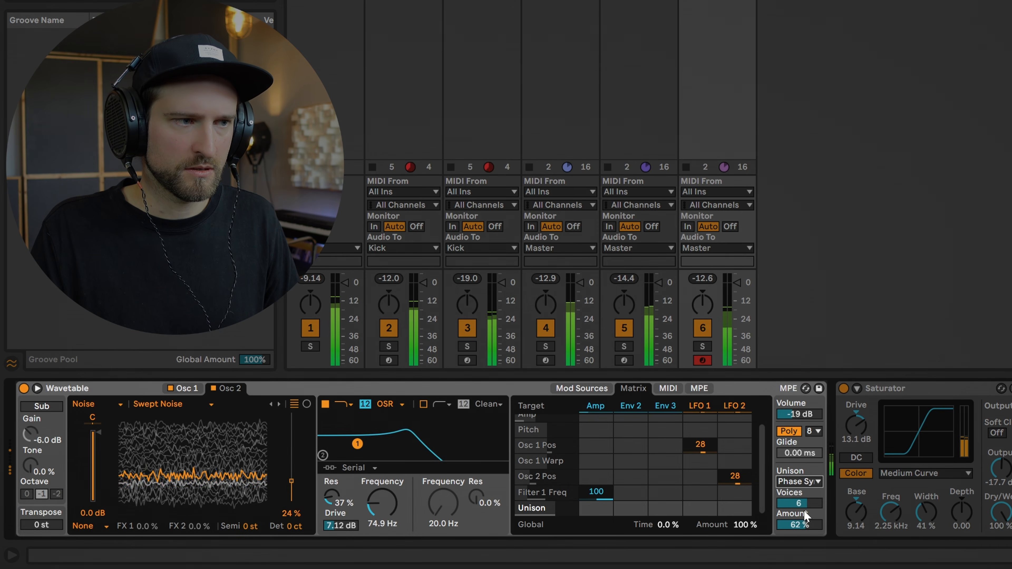
left_click(805, 482)
left_click(805, 462)
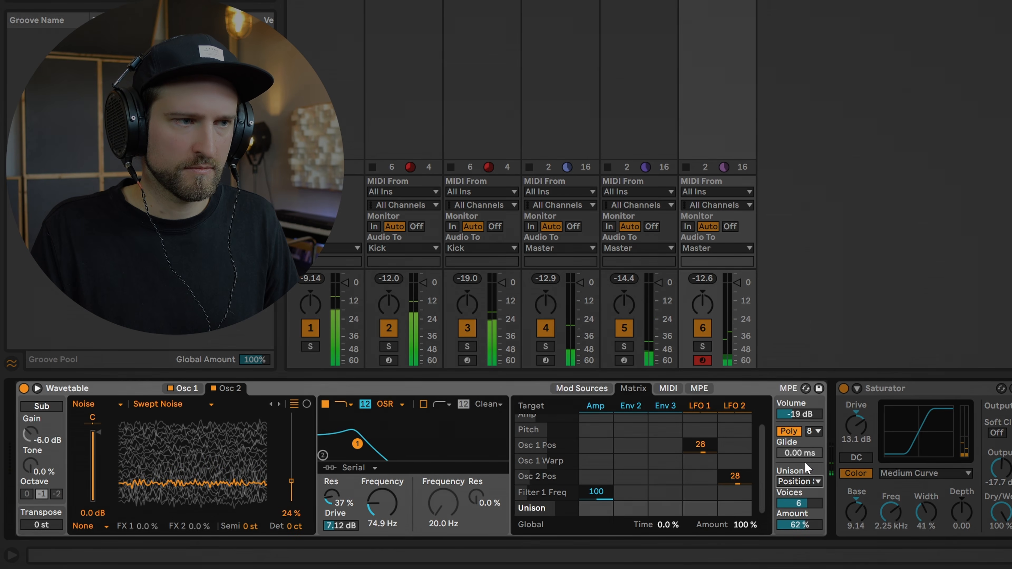
left_click(808, 483)
left_click(810, 425)
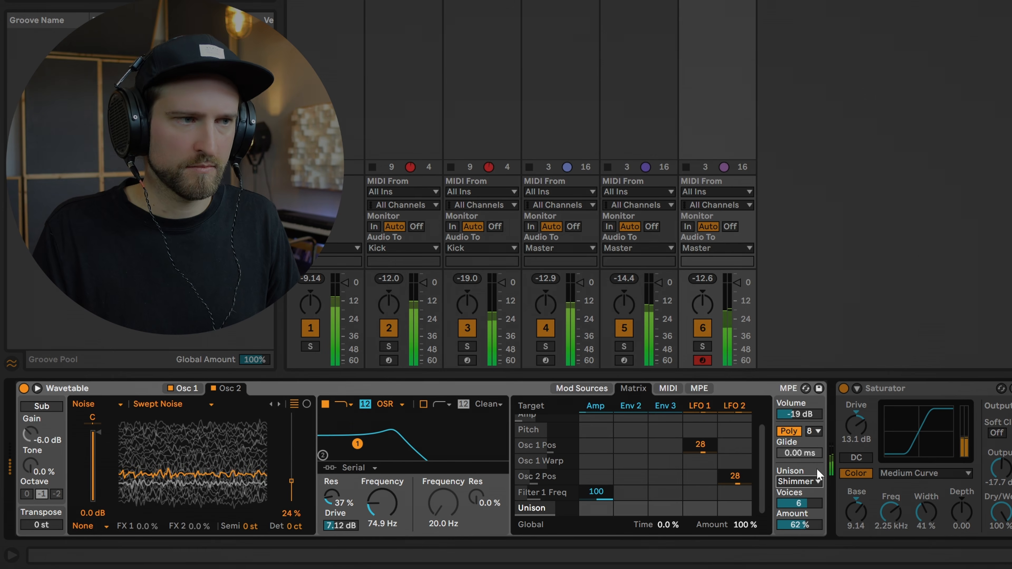
Step: Try the Noise unison mode on Bass Top's Wavetable, choose Position Spread instead, and lower the synth's volume
left_click(812, 480)
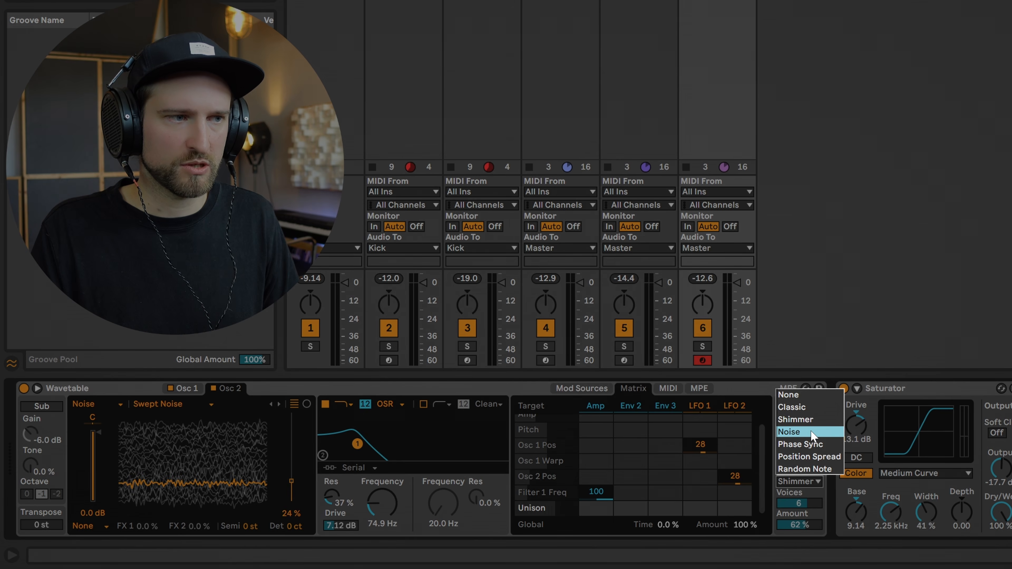
left_click(809, 432)
left_click(803, 481)
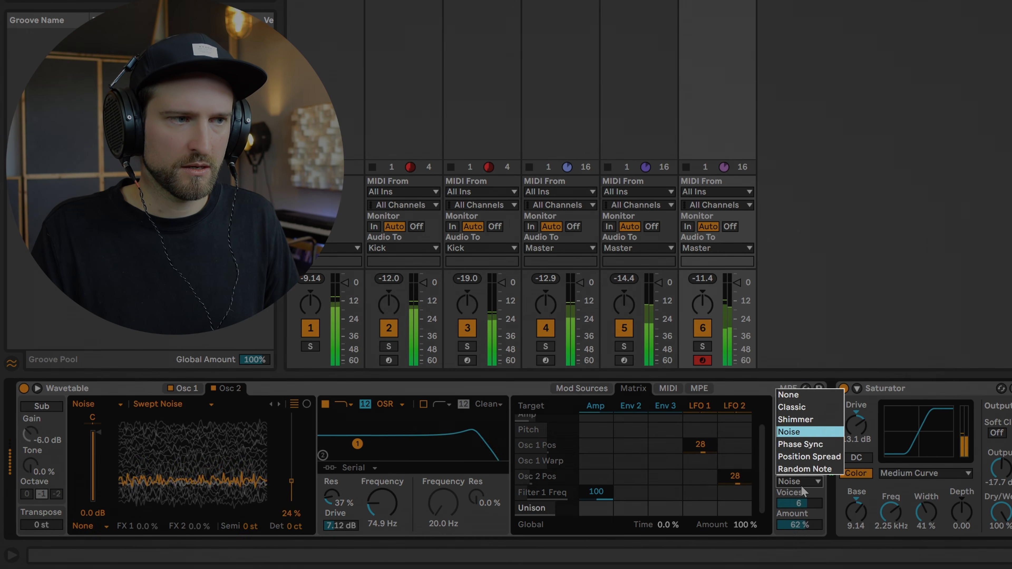
left_click(810, 457)
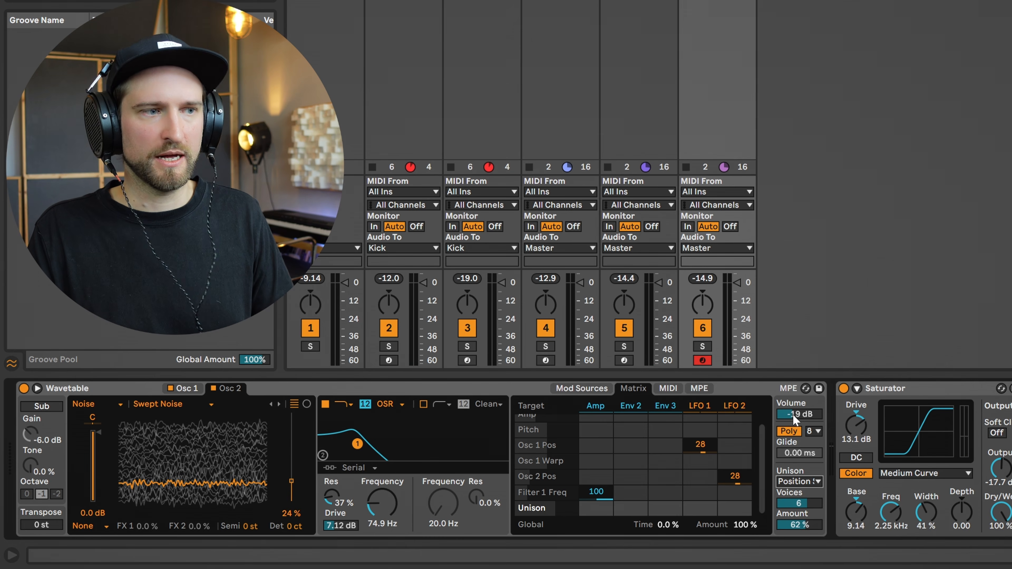
left_click_drag(792, 414, 792, 479)
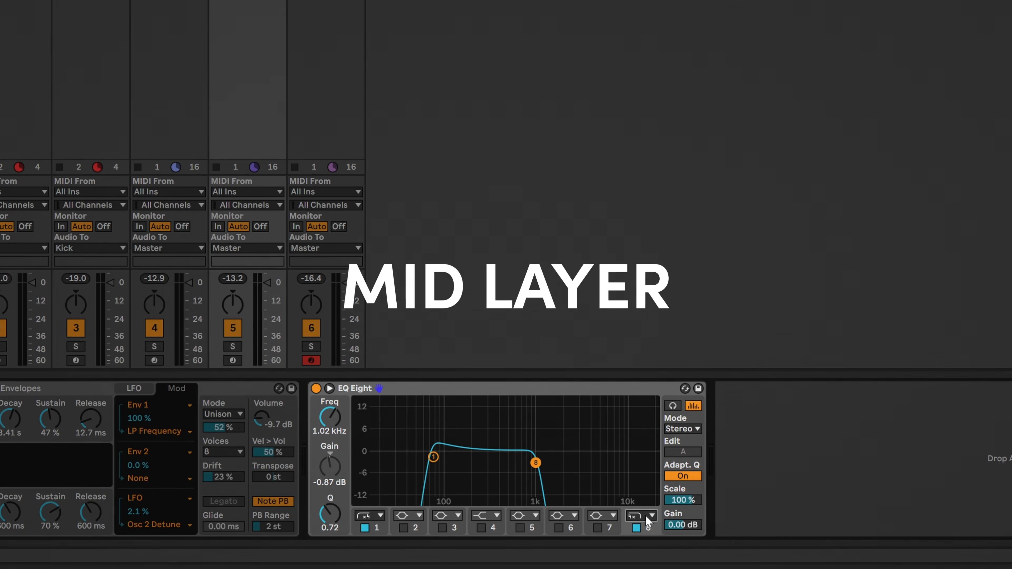
Step: Change band 8 of Bass Mid's EQ Eight to a high shelf and pull it down around 1 kHz
left_click(646, 517)
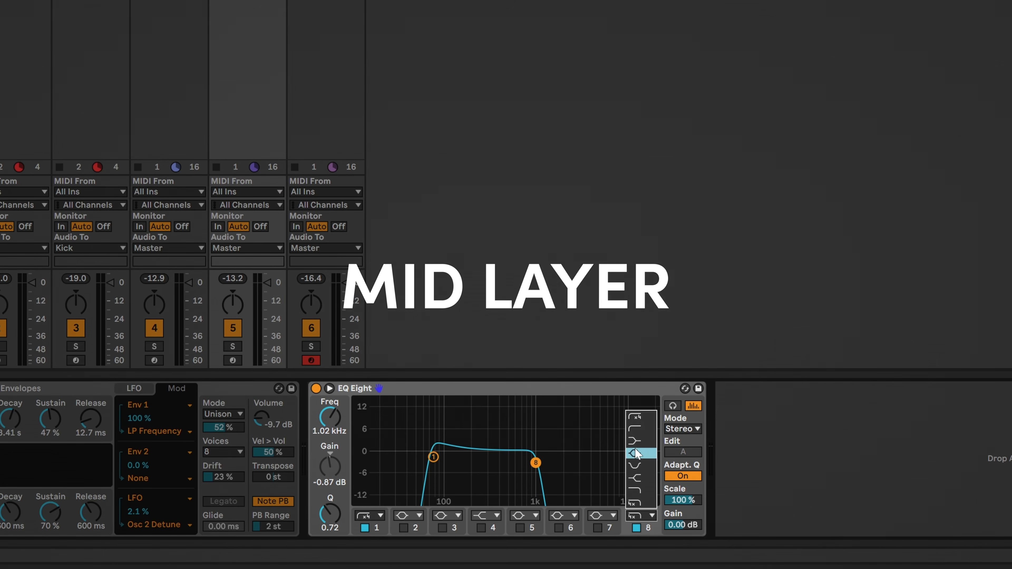
left_click(636, 478)
left_click_drag(536, 454, 532, 483)
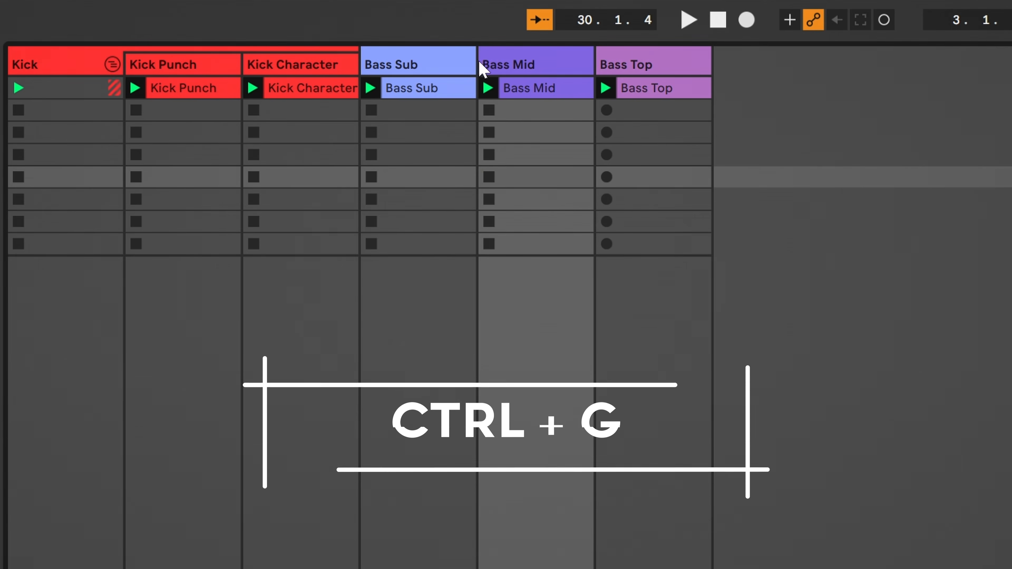
Step: Group the Bass Sub, Bass Mid and Bass Top tracks
left_click(447, 63)
left_click(637, 63, "shift")
key("ctrl+g")
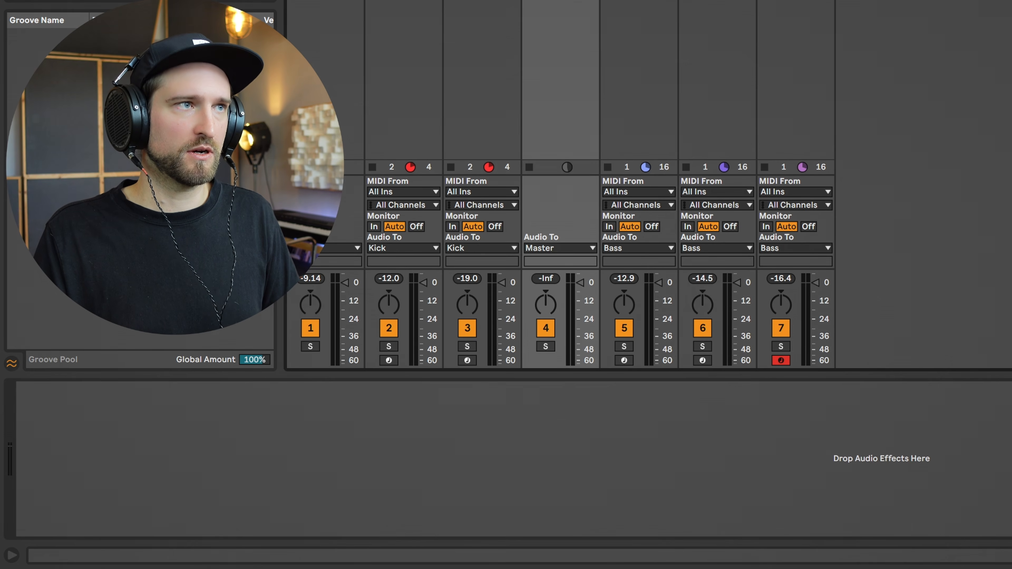
Step: Put a Glue Compressor on the Bass group with ratio 4, adjust its attack, and set threshold to -15.9 dB and makeup to 3.97 dB
left_click_drag(219, 343, 219, 487)
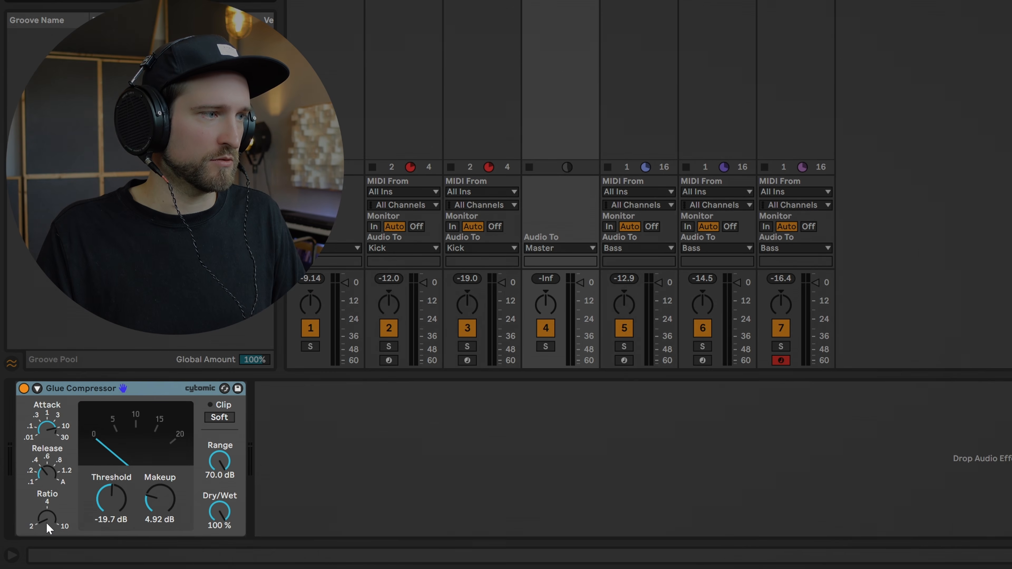
left_click(48, 527)
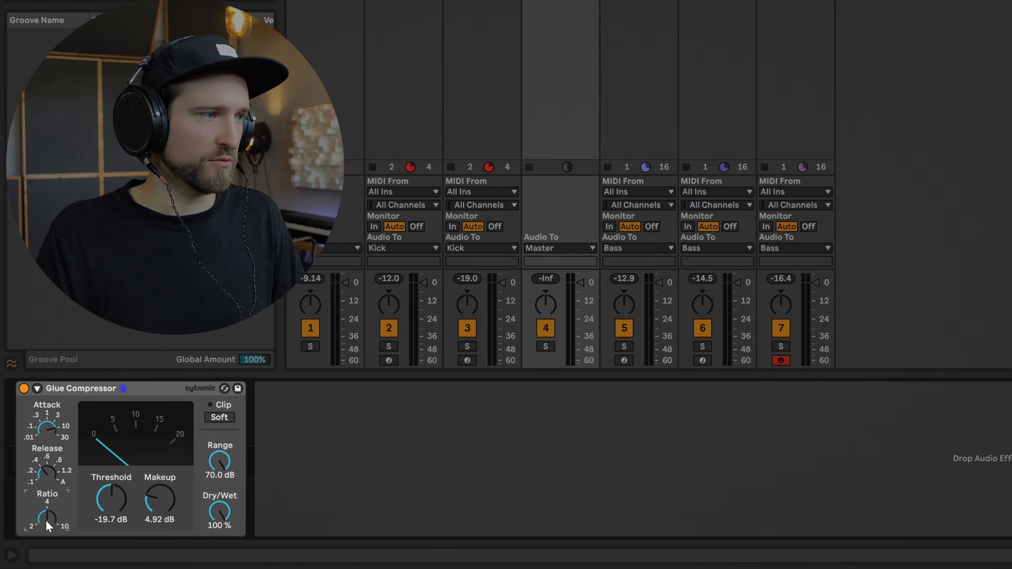
left_click(46, 436)
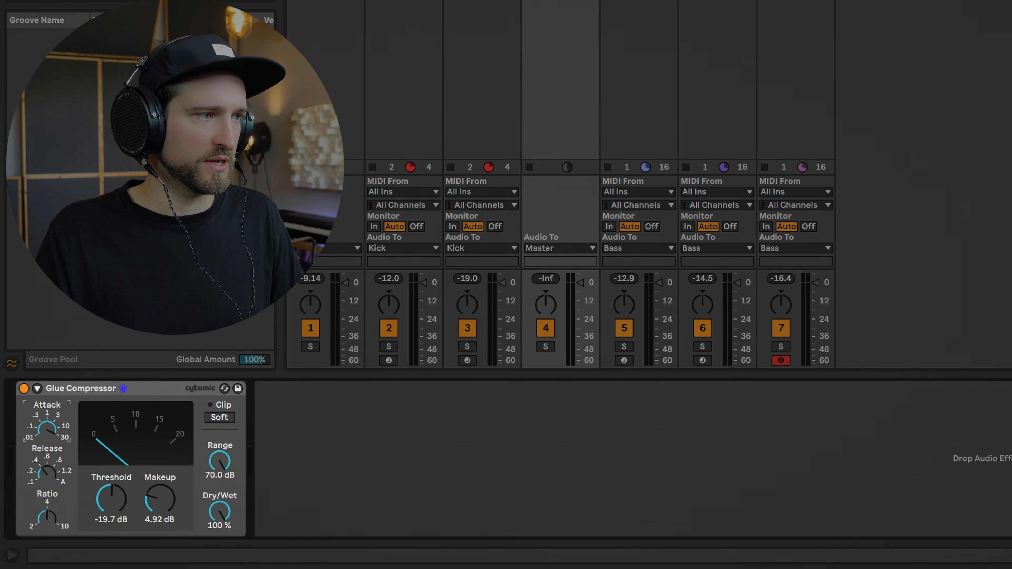
key("space")
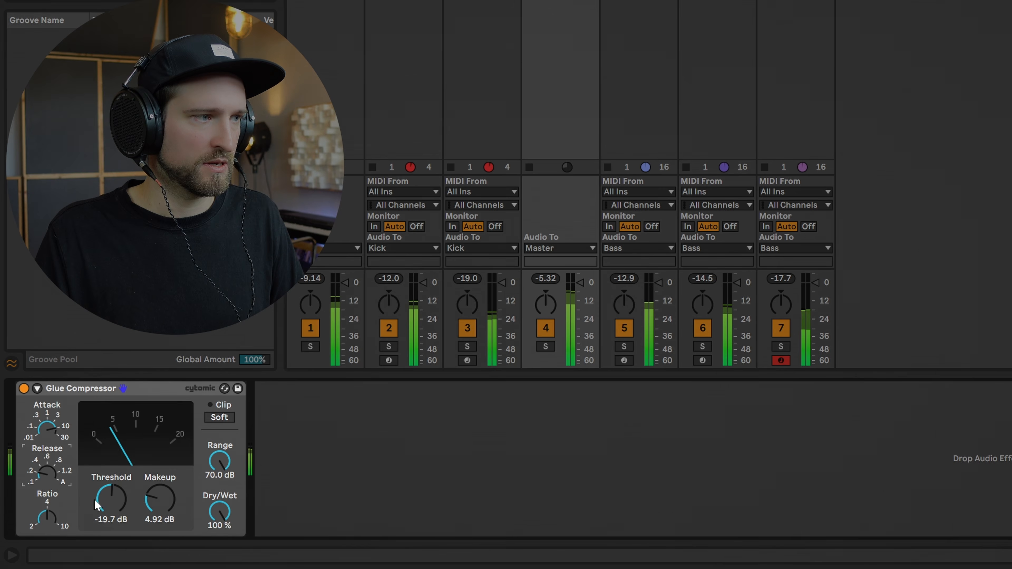
left_click_drag(111, 498, 111, 486)
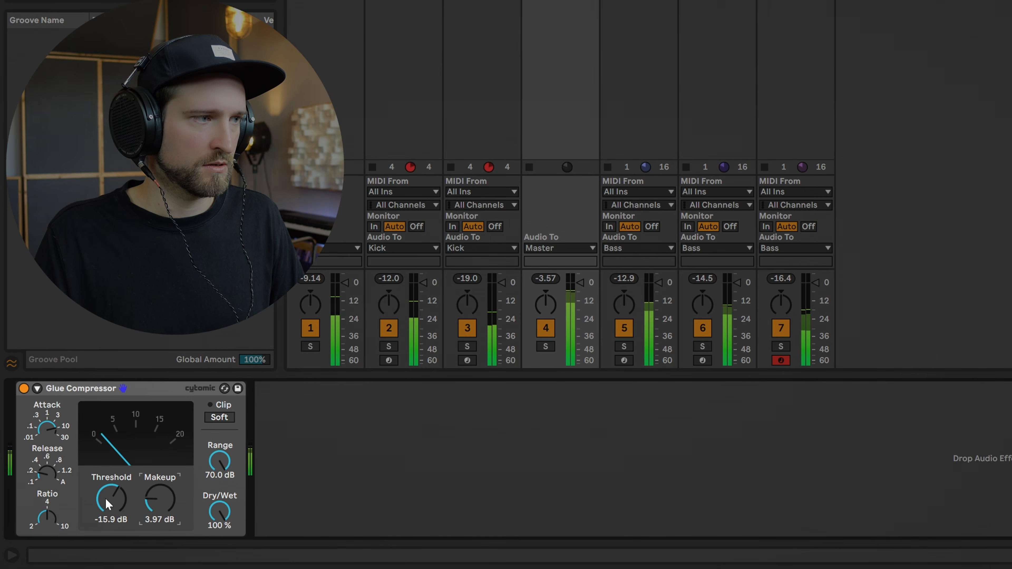
Step: Compare the Bass group with the Glue Compressor bypassed and active, trimming its makeup gain to 1.90 dB
left_click(24, 389)
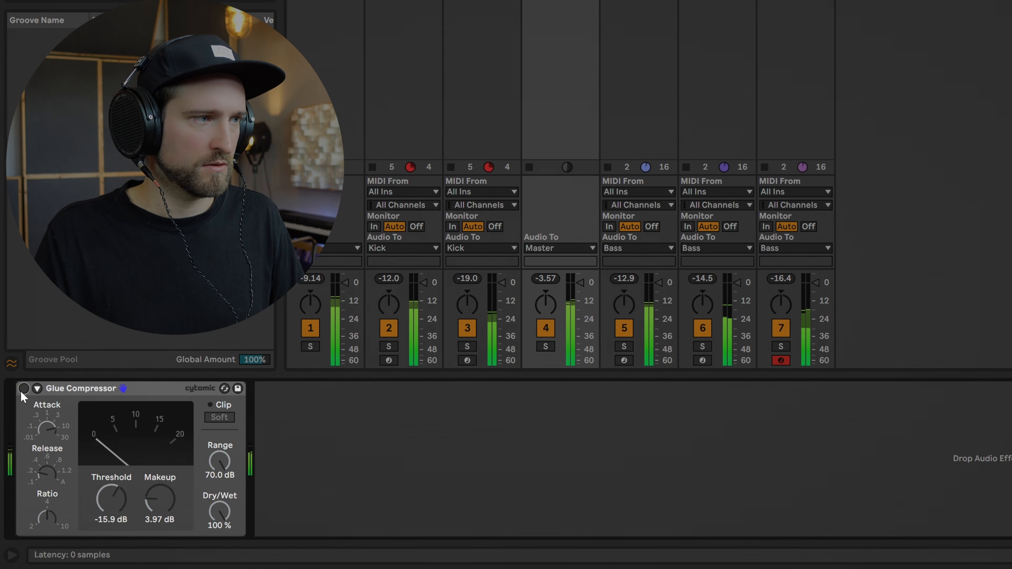
left_click(23, 389)
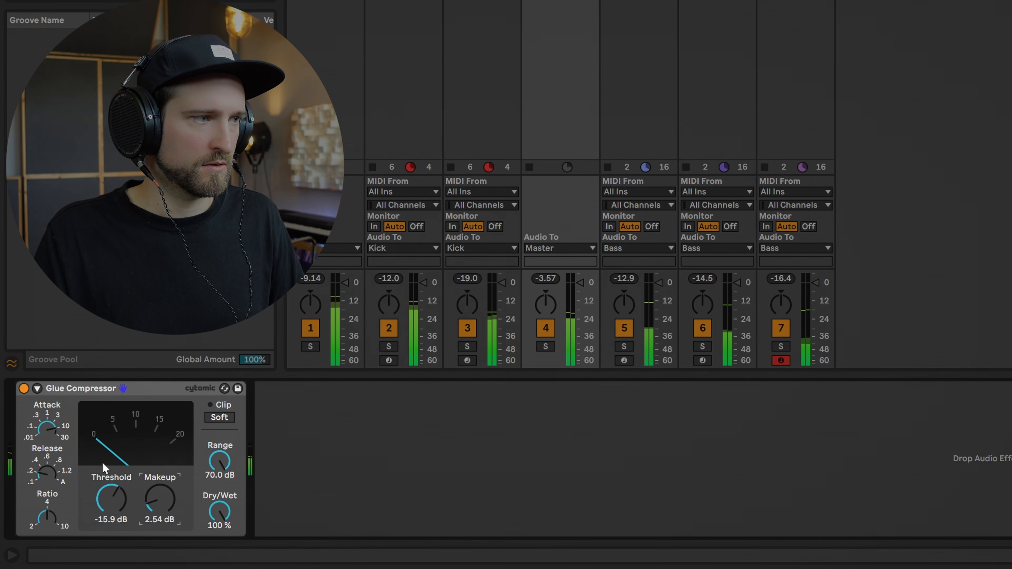
left_click(24, 388)
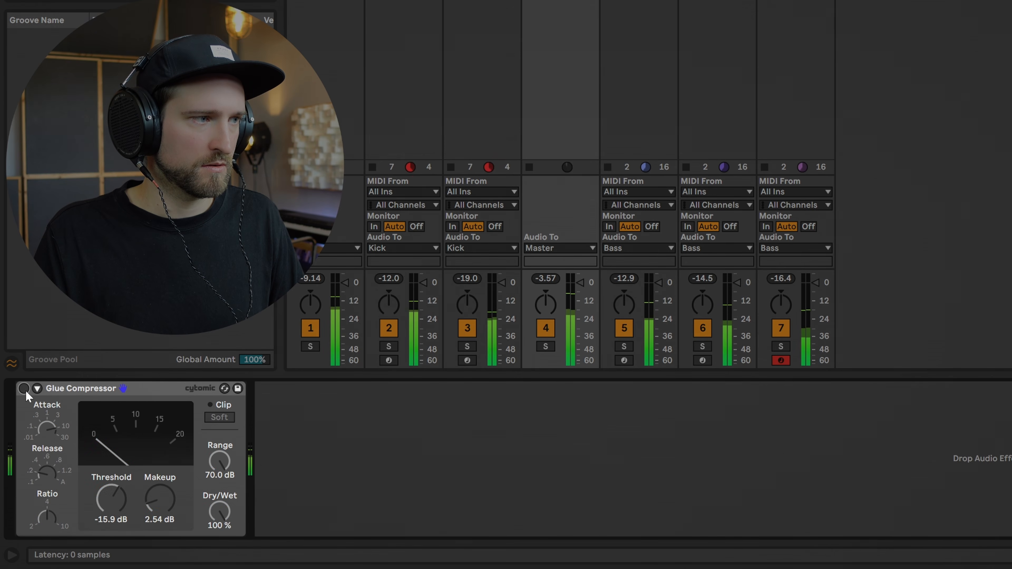
left_click(24, 389)
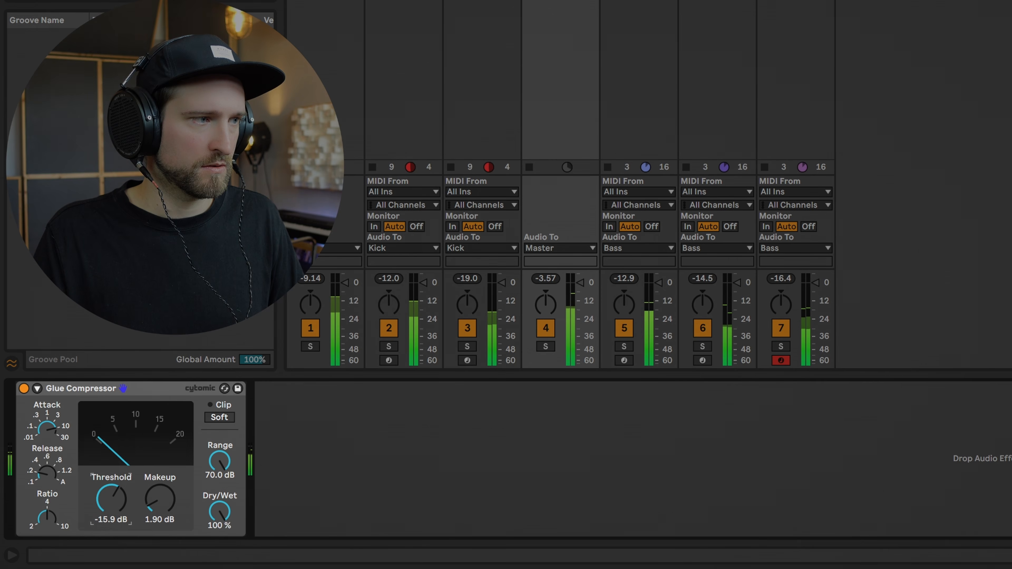
left_click(24, 388)
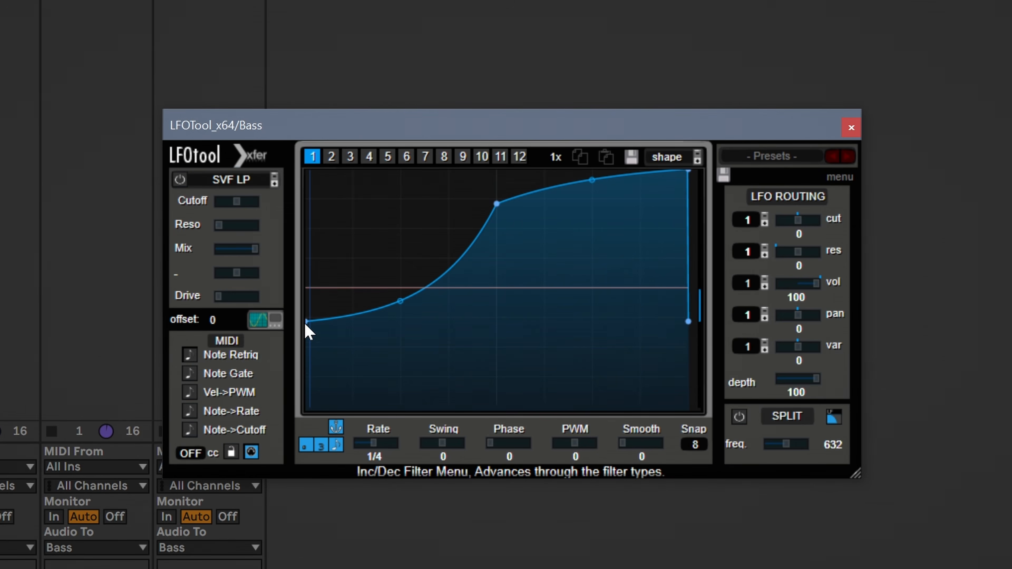
Step: Reshape the Bass group's LFOTool volume curve by moving its start point, raising the middle point and ending the peak slightly earlier
left_click_drag(306, 322, 317, 385)
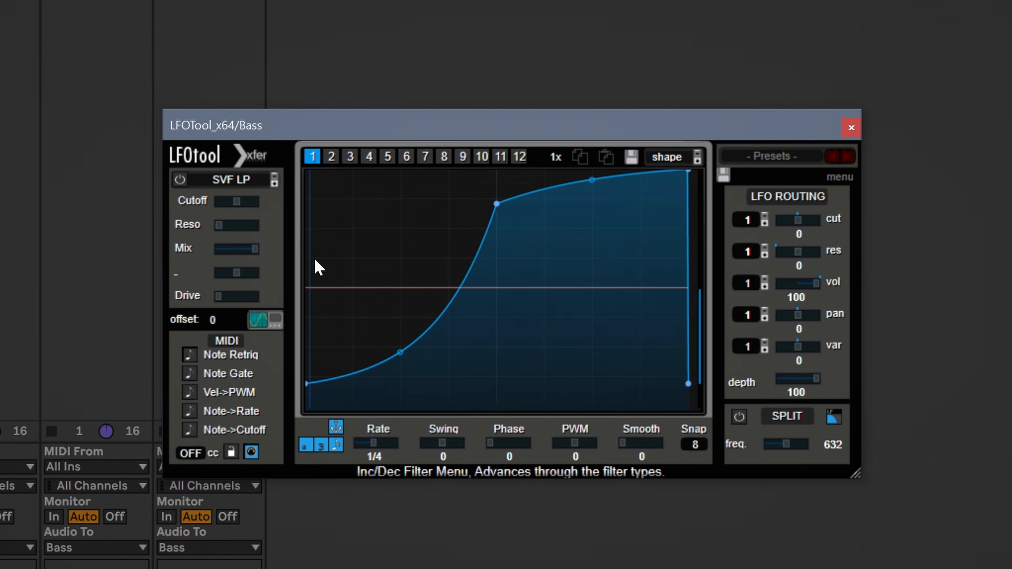
left_click_drag(688, 171, 680, 168)
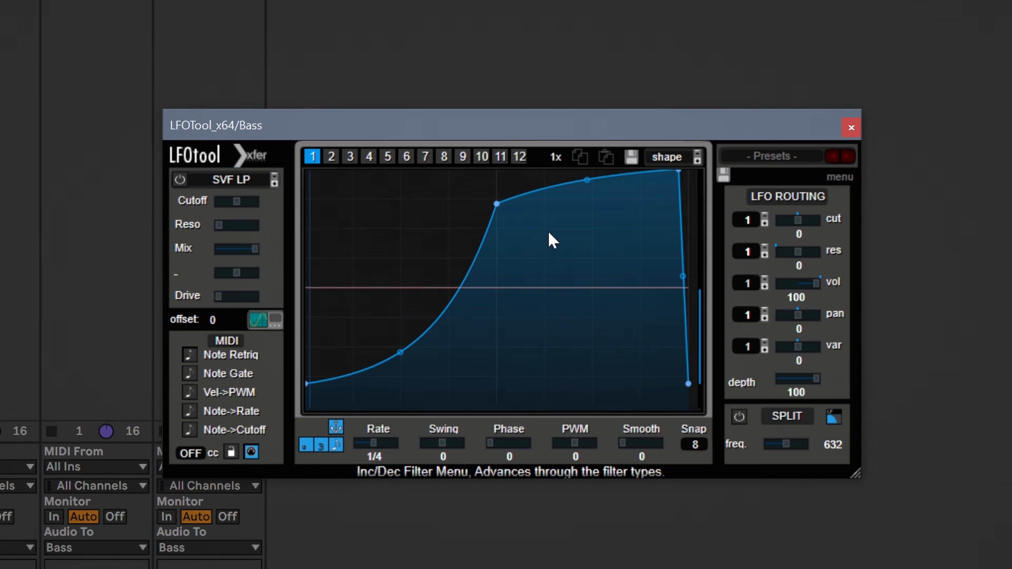
left_click_drag(497, 204, 504, 190)
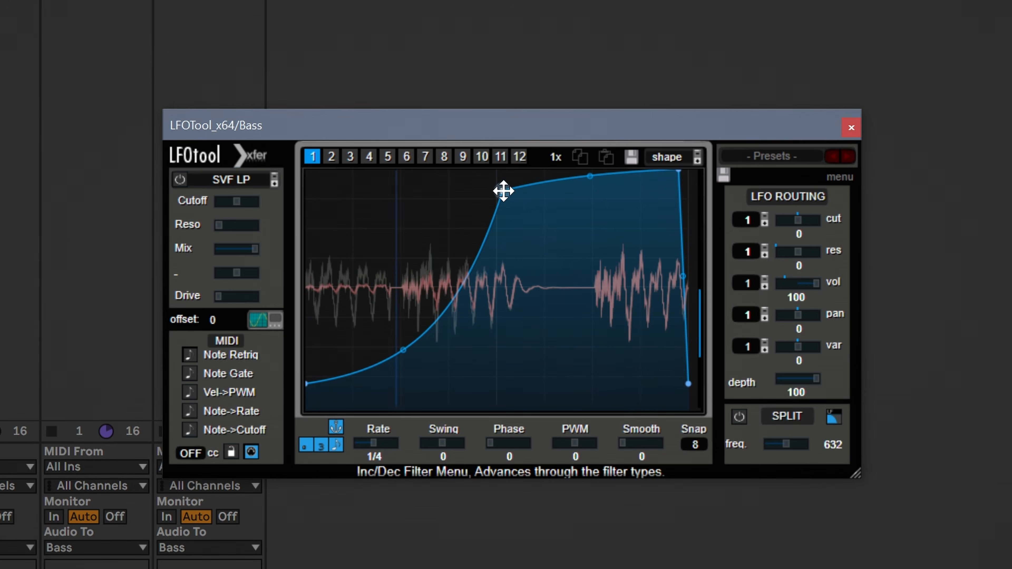
left_click_drag(306, 383, 303, 328)
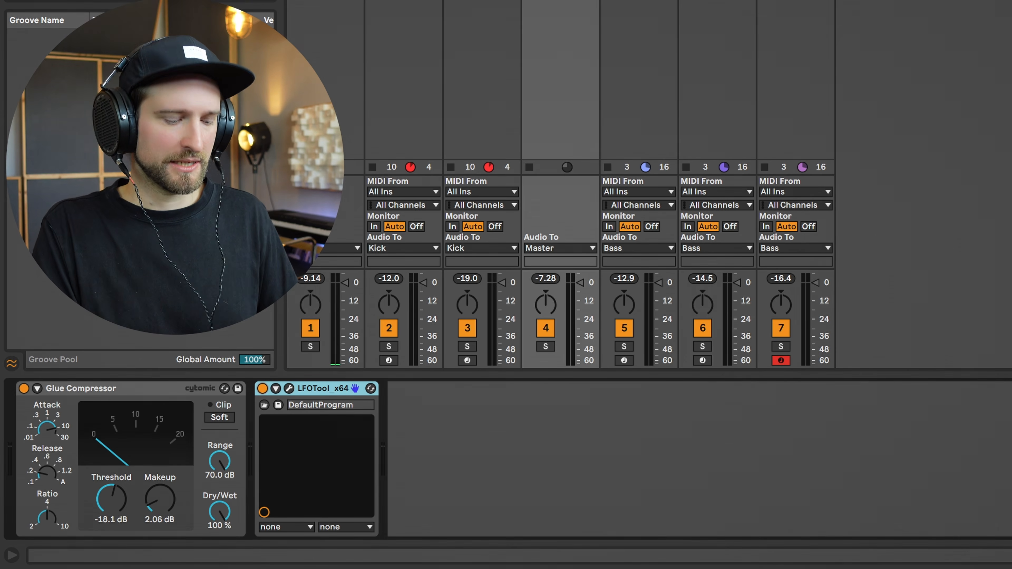
Step: Save the set and duplicate the LFOTool on the Bass group
key("ctrl+s")
key("ctrl+d")
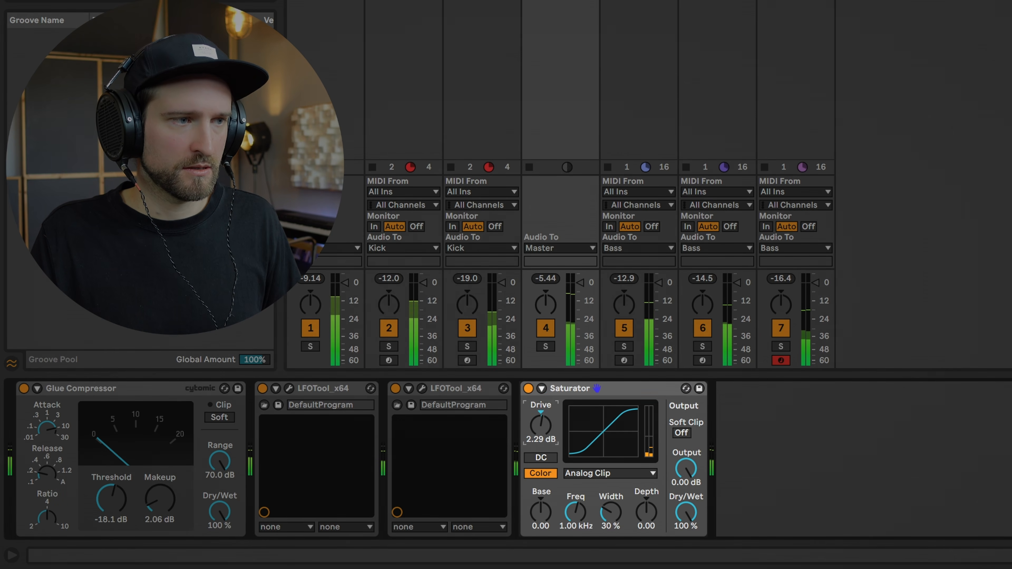
Step: Raise the Bass group Saturator's drive to 4 dB and check the curve in the second LFOTool's window
left_click_drag(548, 429, 548, 415)
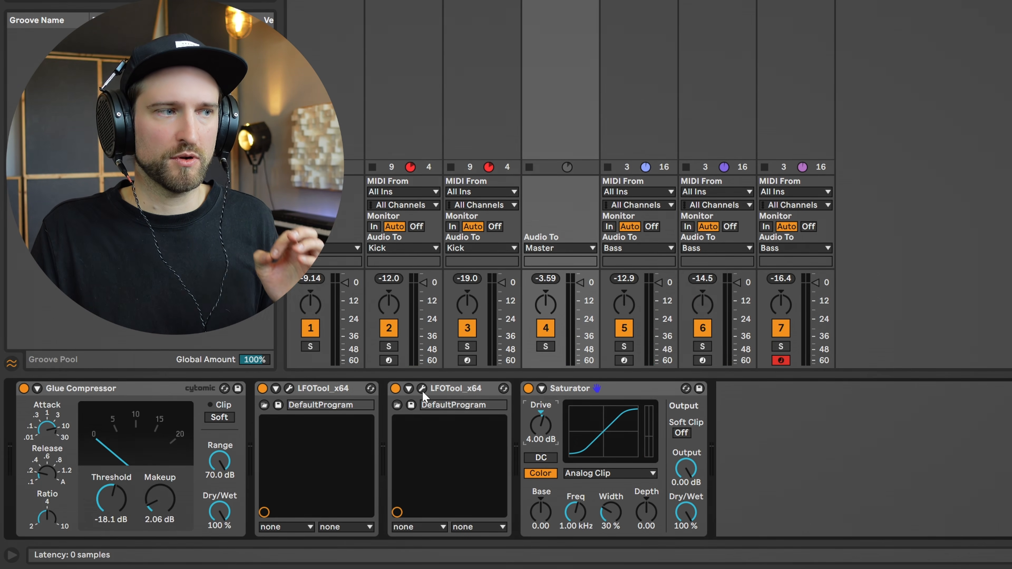
left_click(423, 390)
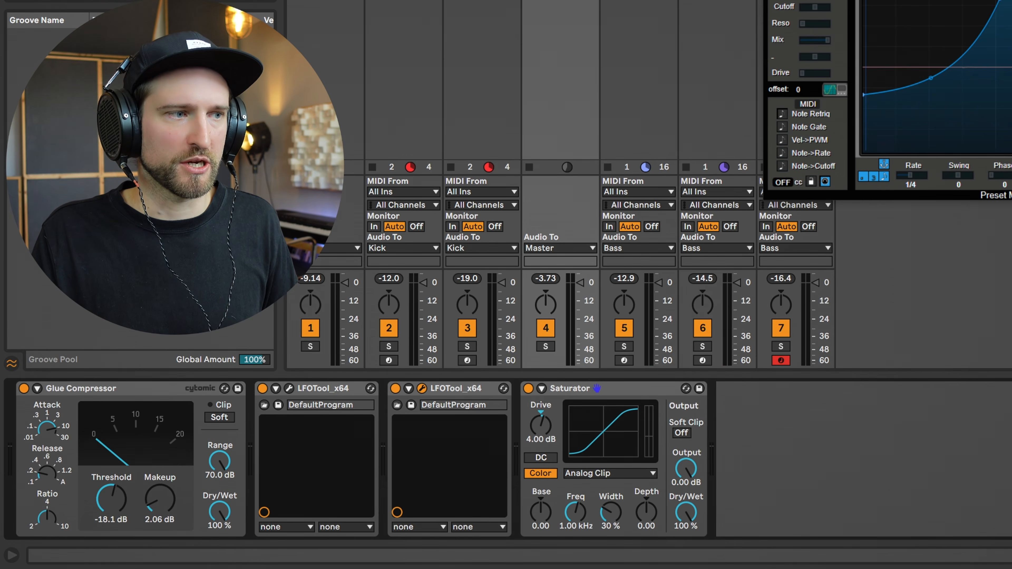
key("ctrl+alt+p")
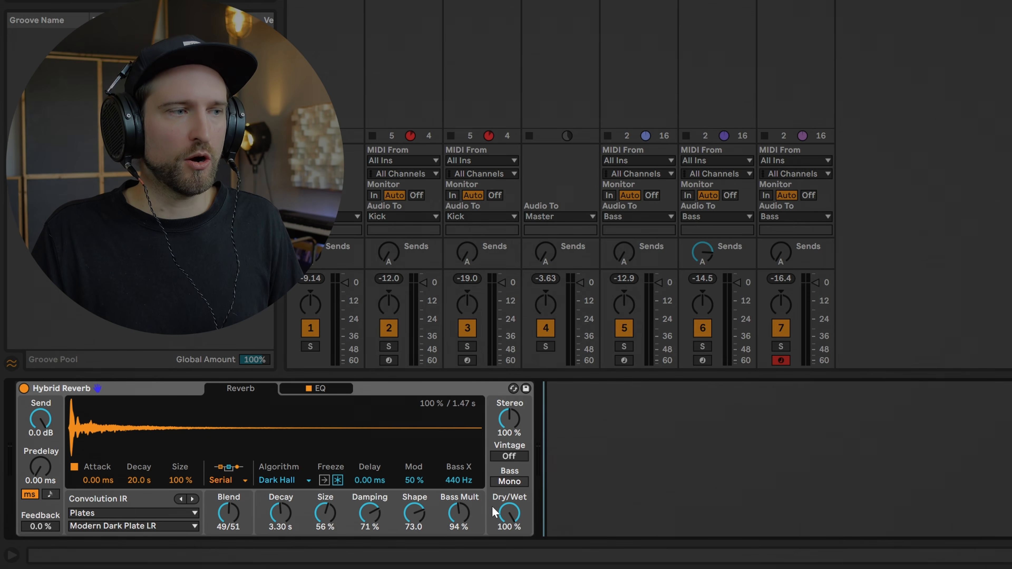
Step: Set the low cut in the Hybrid Reverb's EQ to 59.3 Hz with a 24 dB slope
left_click(495, 518)
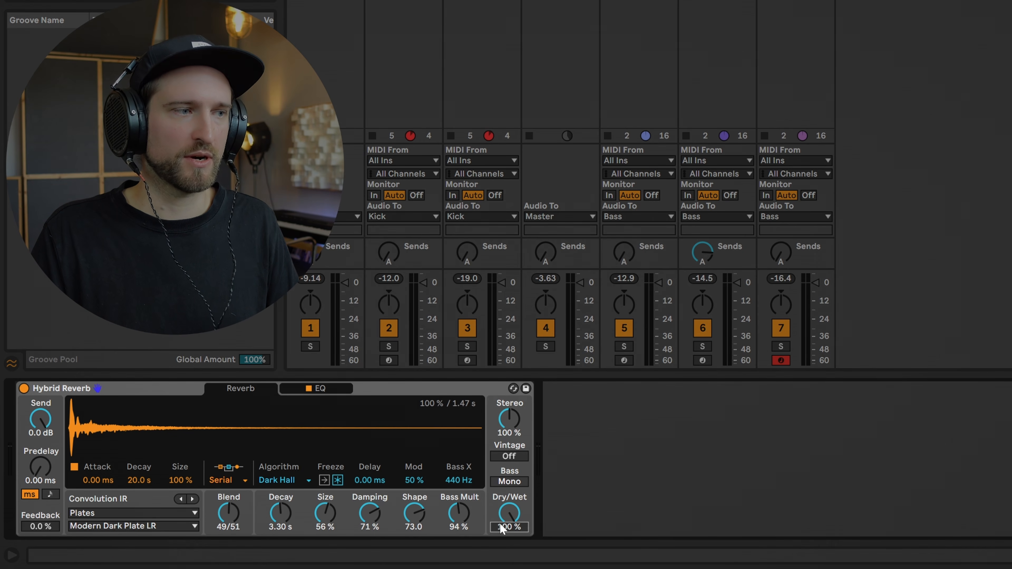
left_click(321, 388)
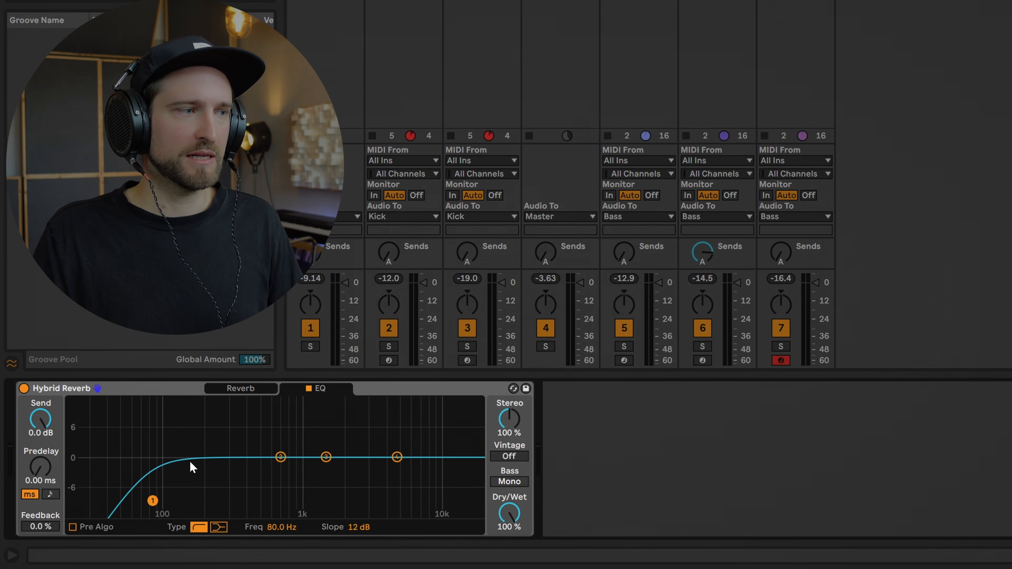
left_click_drag(152, 500, 134, 476)
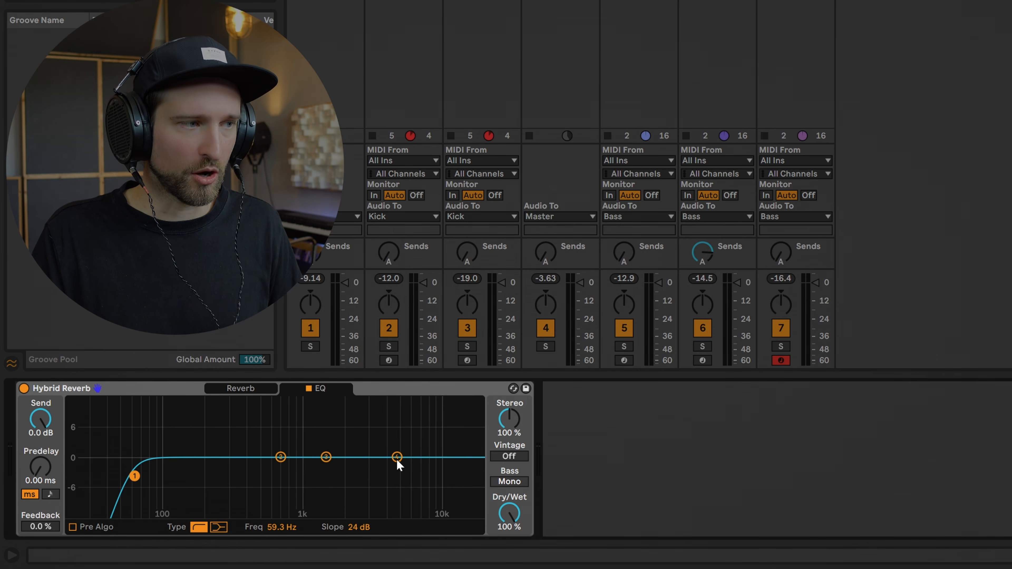
Step: Audition band 4 of the reverb's EQ as a high shelf, and change it to a high cut at 416 Hz with a 60 dB slope
left_click_drag(397, 458, 365, 456)
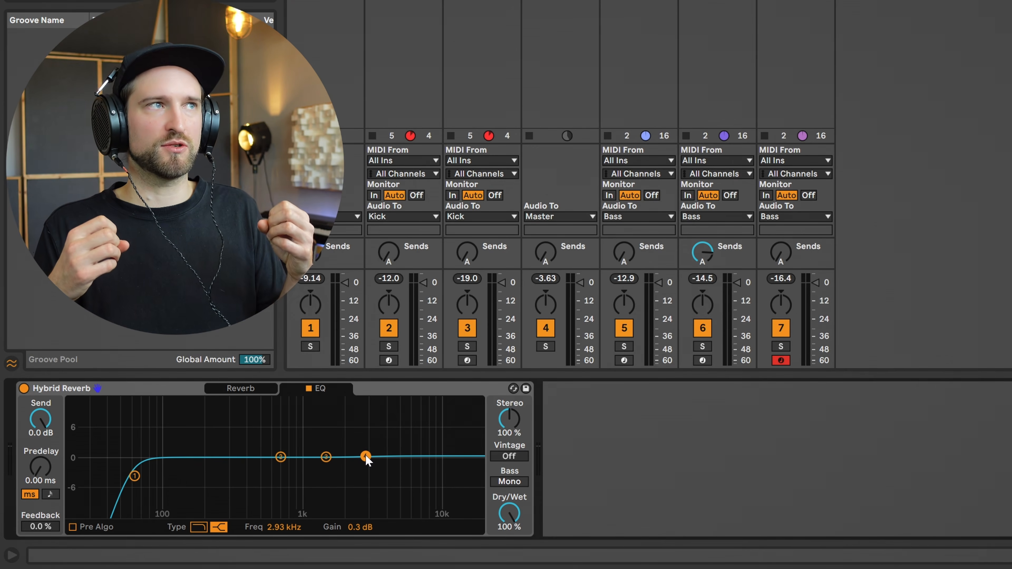
mouse_move(367, 459)
left_mouse_down()
mouse_move(365, 514)
mouse_move(368, 455)
left_mouse_up()
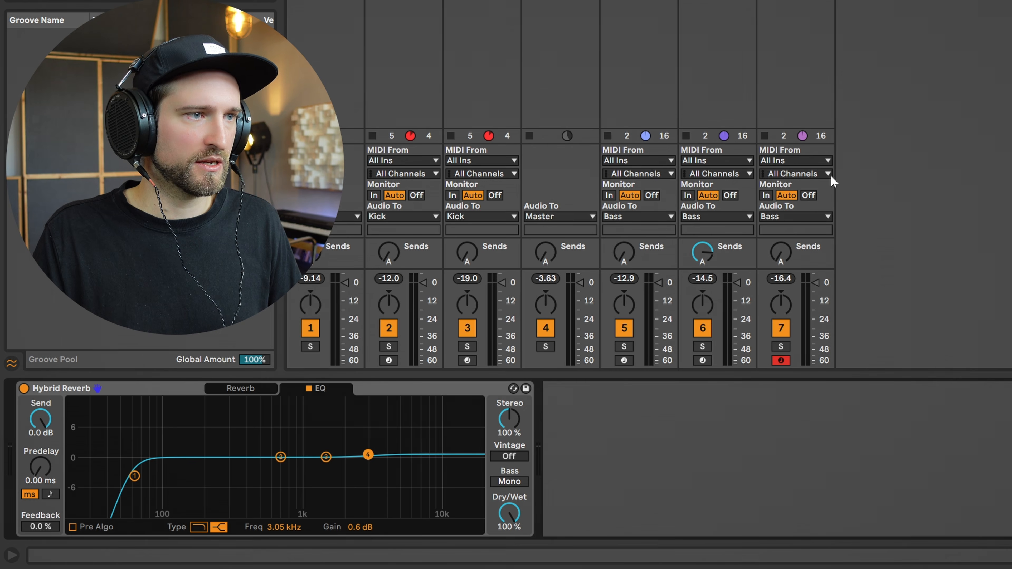
key("space")
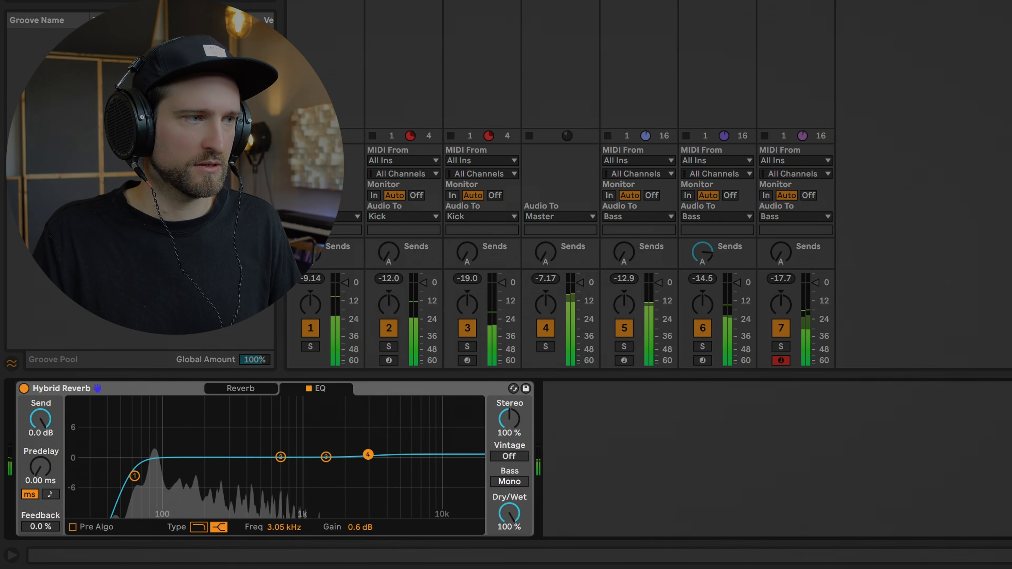
left_click_drag(368, 455, 369, 458)
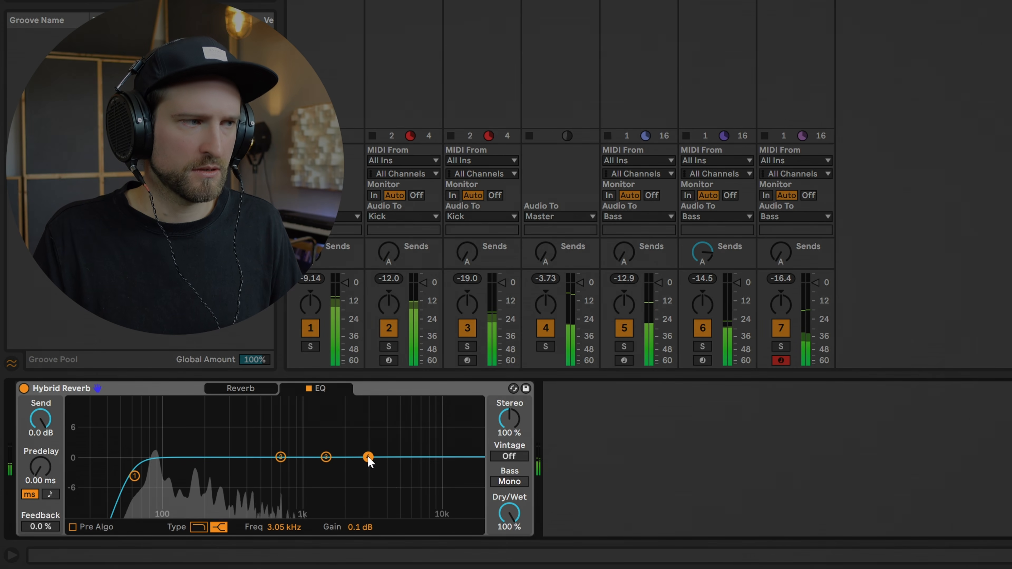
left_click(199, 527)
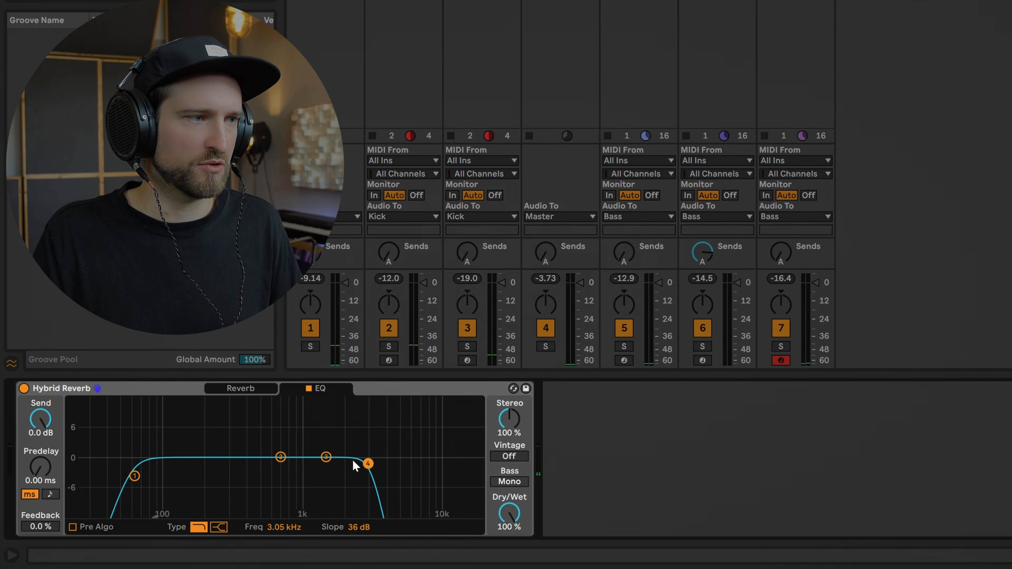
left_click_drag(368, 463, 250, 439)
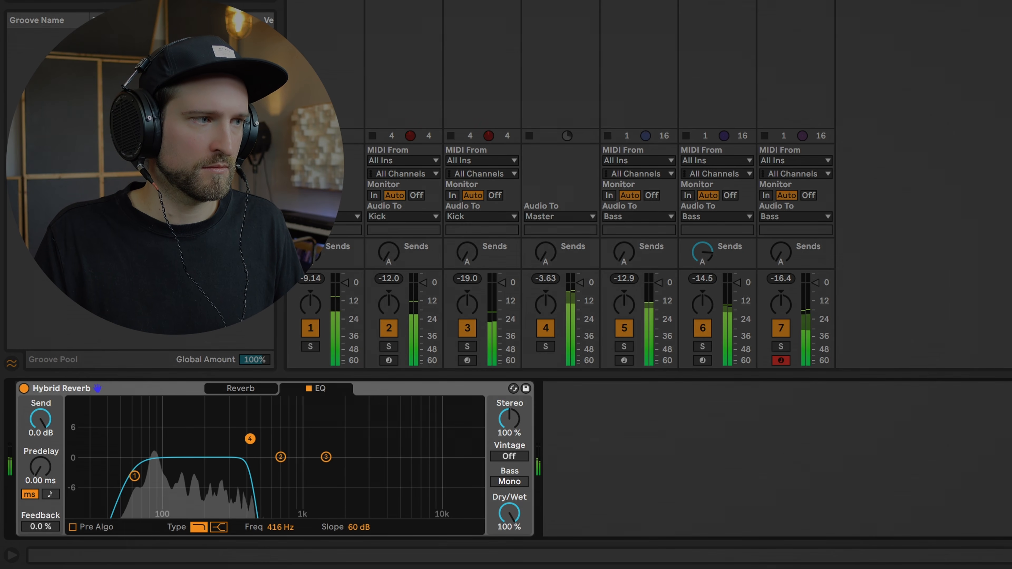
Step: Raise send A to the Hybrid Reverb on the mid and top bass tracks, 6 and 7, together while auditioning playback
left_click(702, 253)
left_click(782, 252, "shift")
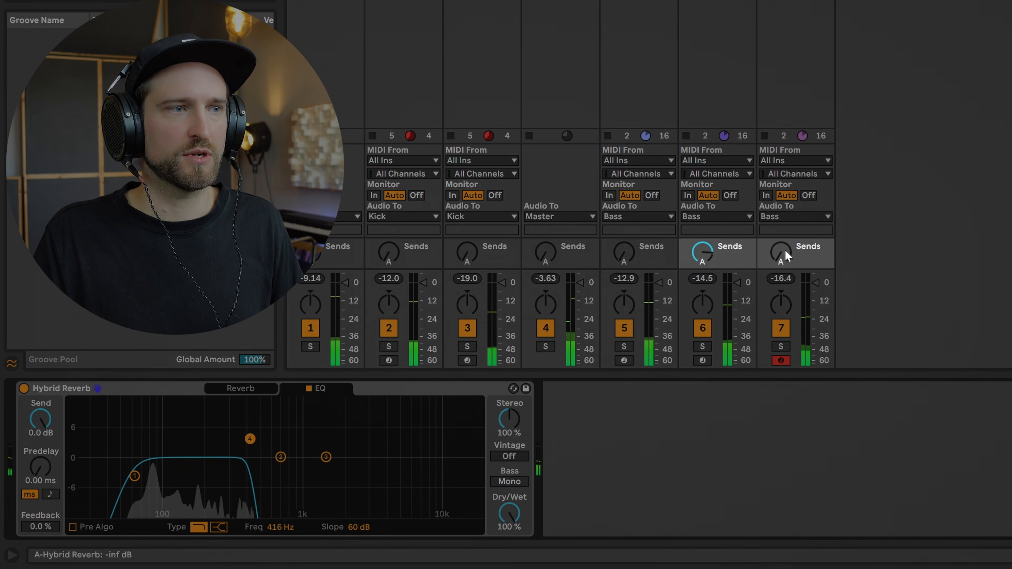
key("space")
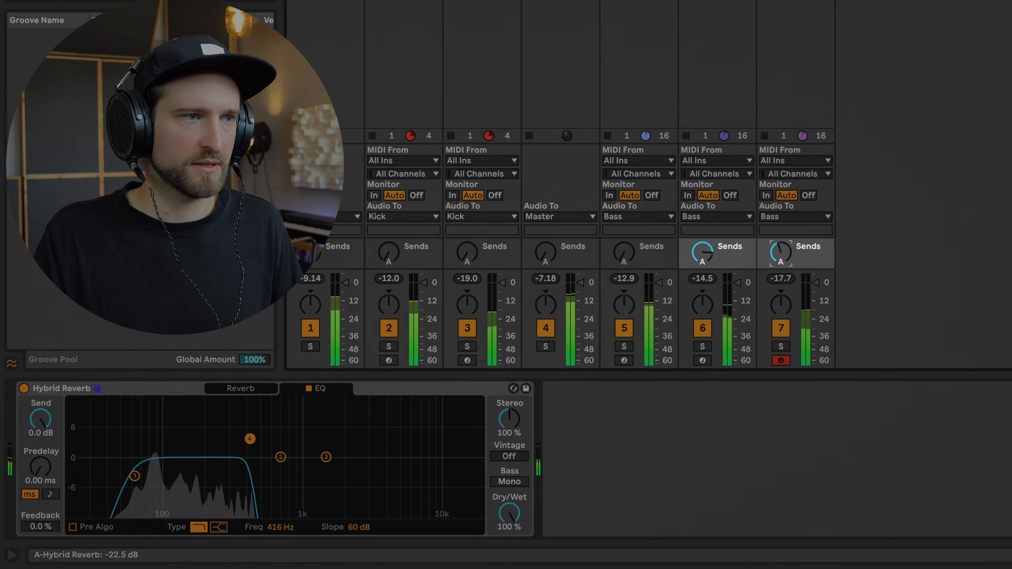
left_click_drag(786, 248, 702, 253)
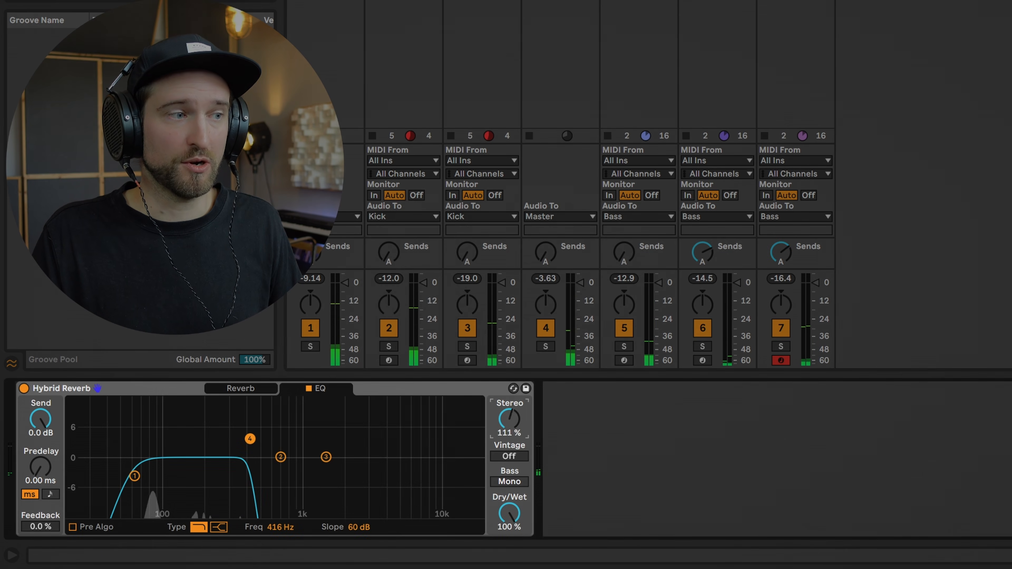
Step: Widen the Hybrid Reverb's stereo amount to 132 % and slightly lower the volume of return track A
left_click_drag(509, 419, 509, 404)
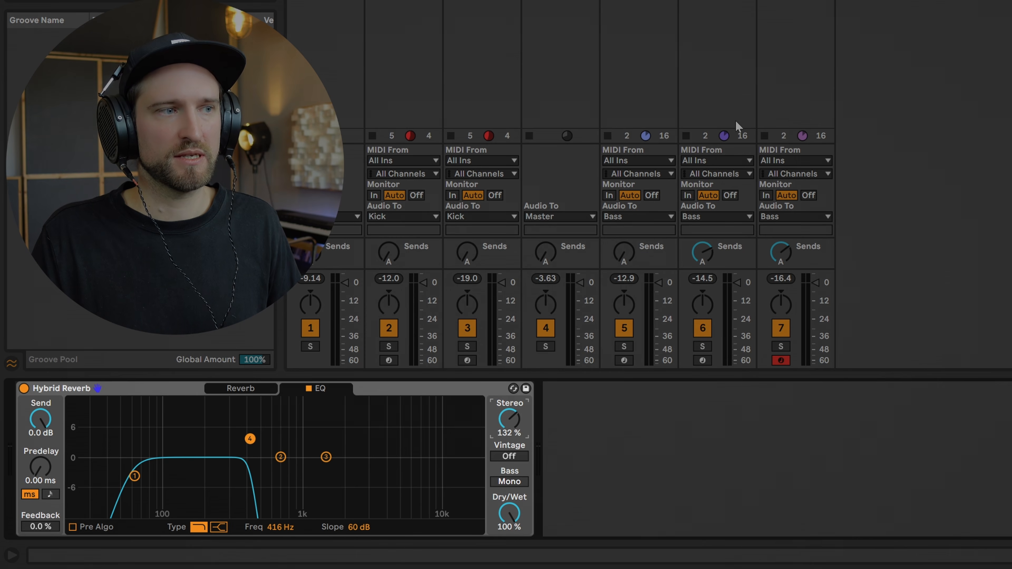
mouse_move(516, 417)
left_mouse_down()
mouse_move(517, 434)
mouse_move(516, 425)
left_mouse_up()
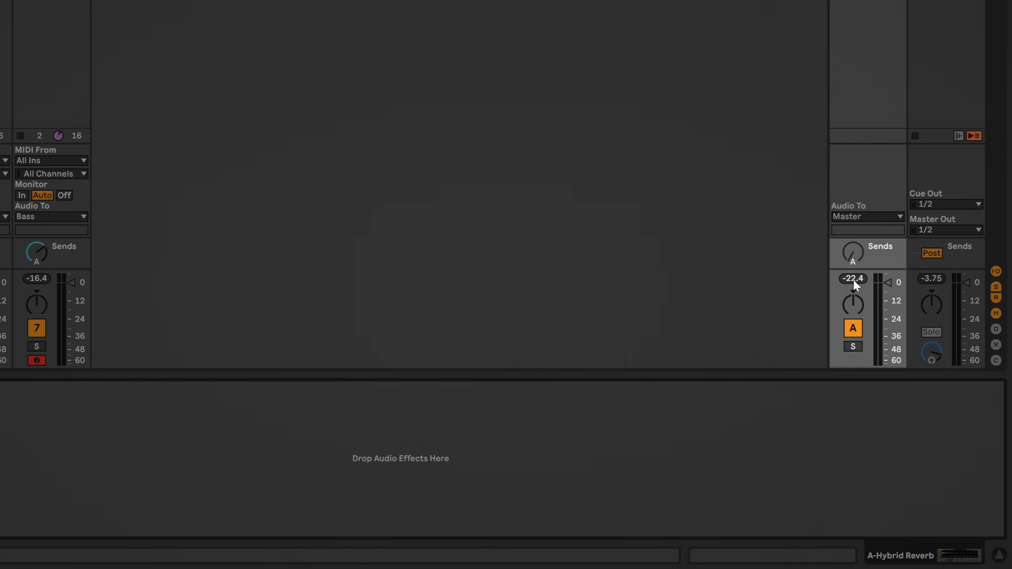
mouse_move(892, 281)
left_mouse_down()
mouse_move(892, 363)
mouse_move(892, 292)
left_mouse_up()
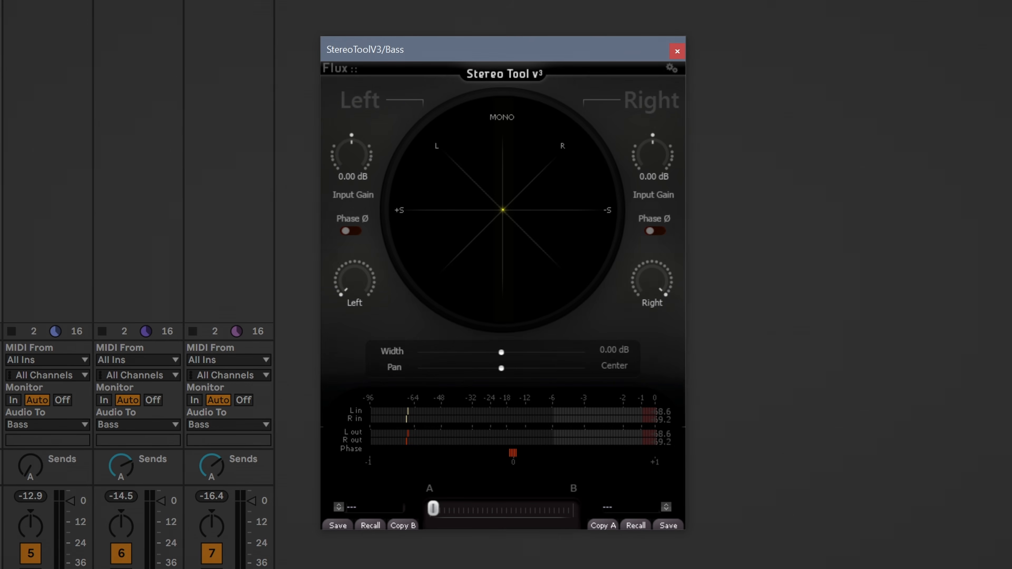
Step: Play the set to check the Bass group's stereo image in Stereo Tool v3
key("space")
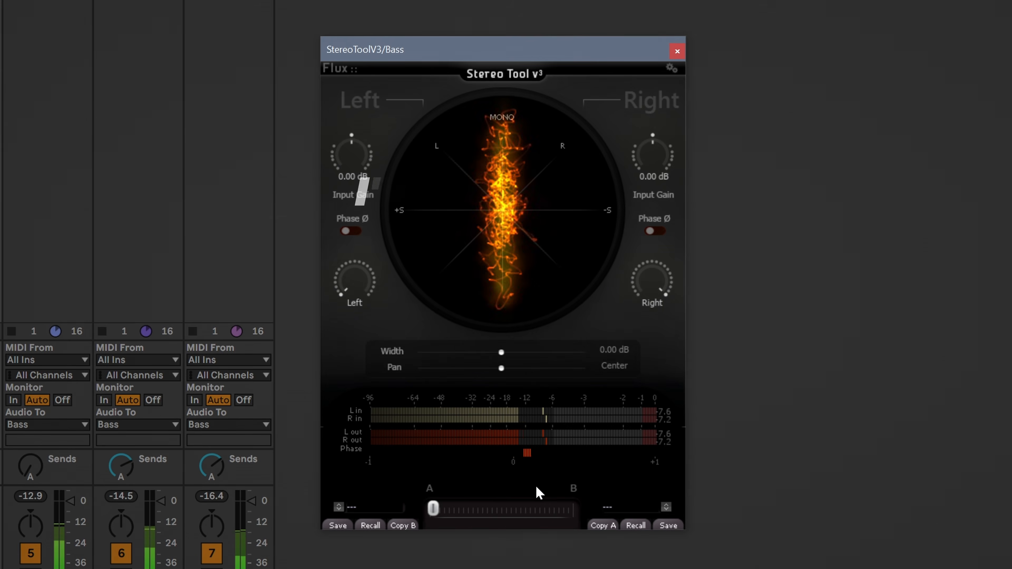